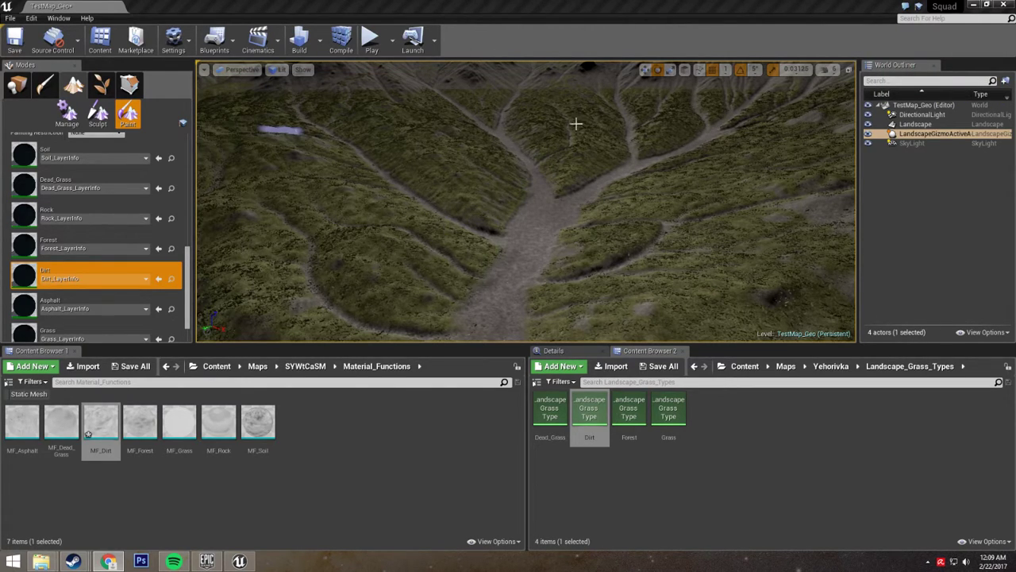
{"action": "key", "text": "w"}
{"action": "right_click_drag", "start_coordinate": [434, 200], "coordinate": [449, 242]}
{"action": "key", "text": "a"}
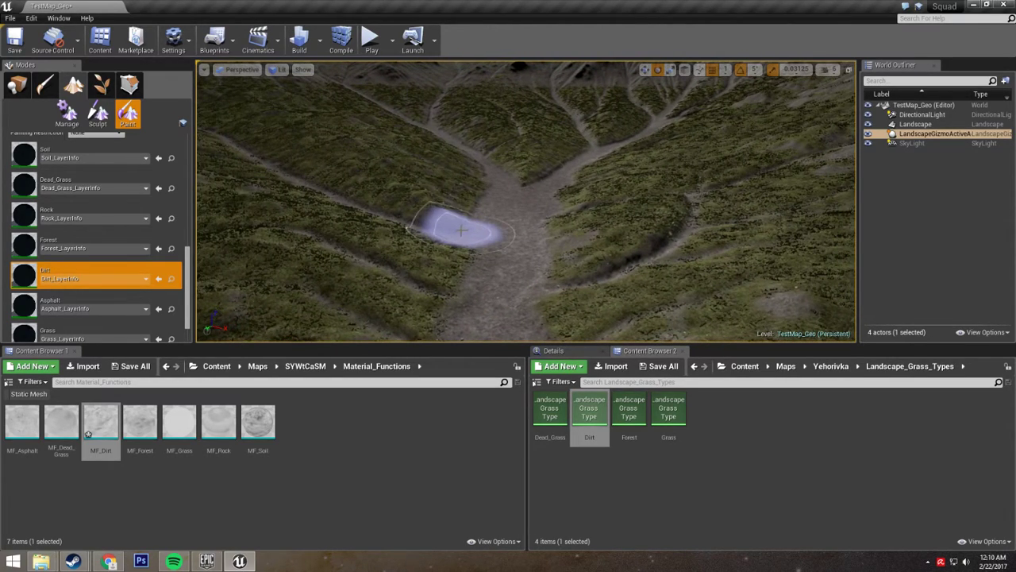
Open the MF_Dirt material function from the Material_Functions folder of the SYWtCaSM map.
{"action": "left_click", "coordinate": [305, 366]}
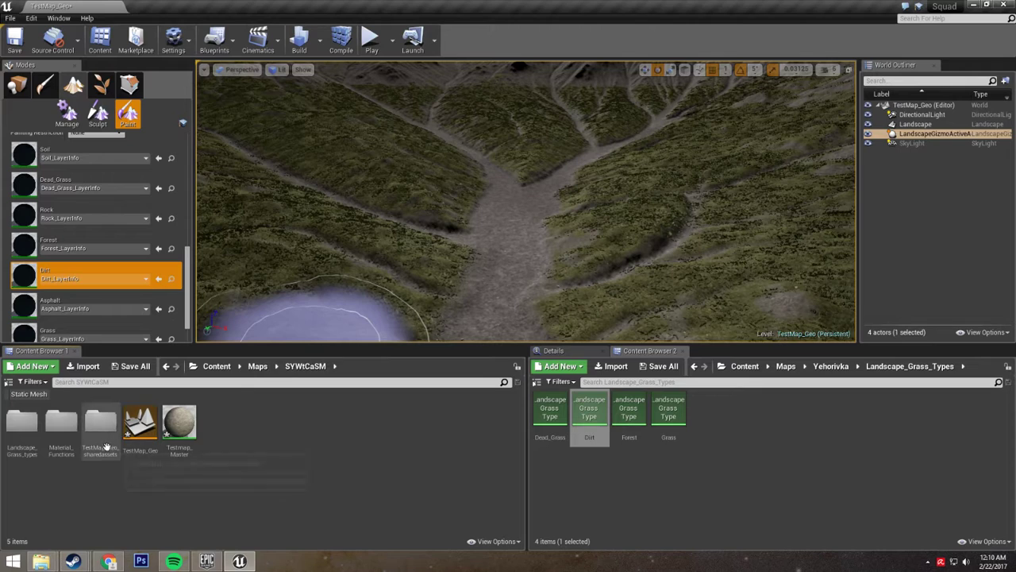
{"action": "double_click", "coordinate": [61, 422]}
{"action": "mouse_move", "coordinate": [465, 209]}
{"action": "right_mouse_down"}
{"action": "mouse_move", "coordinate": [486, 210]}
{"action": "mouse_move", "coordinate": [464, 211]}
{"action": "right_mouse_up"}
{"action": "key", "text": "w"}
{"action": "key", "text": "s"}
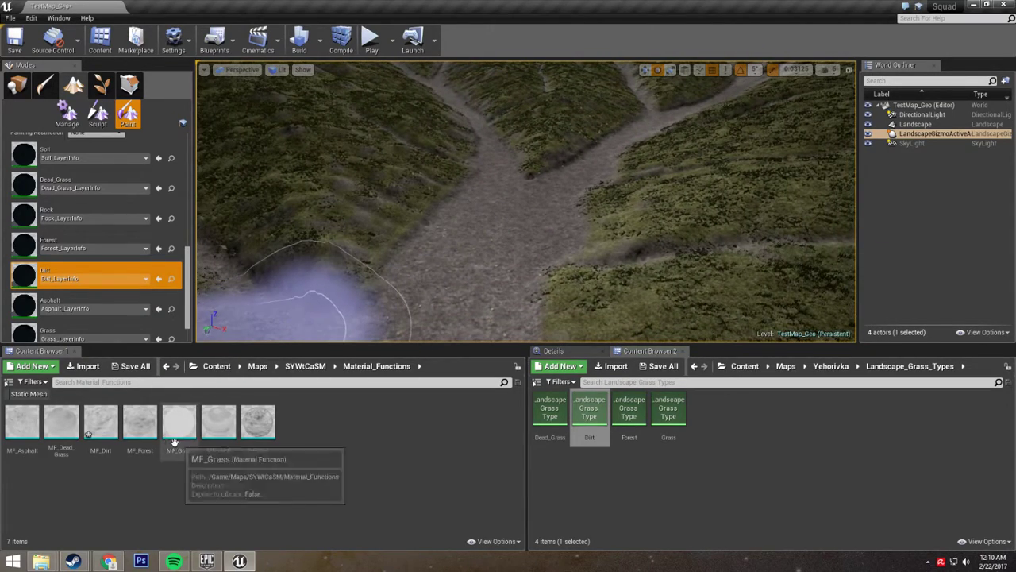
{"action": "double_click", "coordinate": [107, 417]}
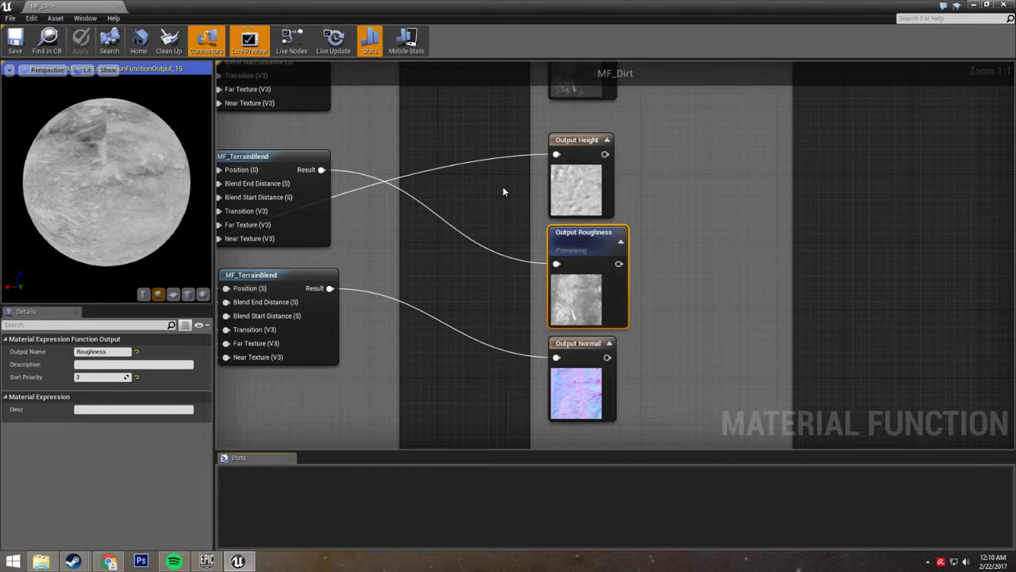
Look over the whole MF_Dirt node graph, including the near and far Variation Control groups.
{"action": "right_click_drag", "start_coordinate": [423, 284], "coordinate": [818, 306]}
{"action": "scroll", "coordinate": [818, 306], "scroll_direction": "down", "scroll_amount": 3}
{"action": "scroll", "coordinate": [817, 306], "scroll_direction": "down", "scroll_amount": 4}
{"action": "right_click_drag", "start_coordinate": [694, 268], "coordinate": [534, 251]}
{"action": "scroll", "coordinate": [508, 278], "scroll_direction": "up", "scroll_amount": 3}
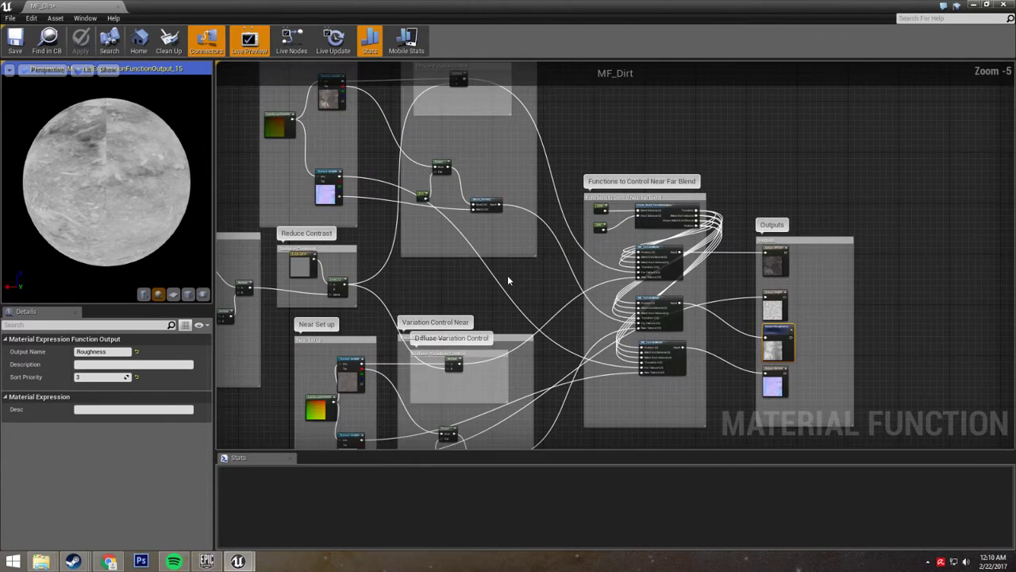
{"action": "scroll", "coordinate": [633, 281], "scroll_direction": "down", "scroll_amount": 2}
{"action": "mouse_move", "coordinate": [633, 281]}
{"action": "right_mouse_down"}
{"action": "mouse_move", "coordinate": [628, 297]}
{"action": "mouse_move", "coordinate": [633, 268]}
{"action": "right_mouse_up"}
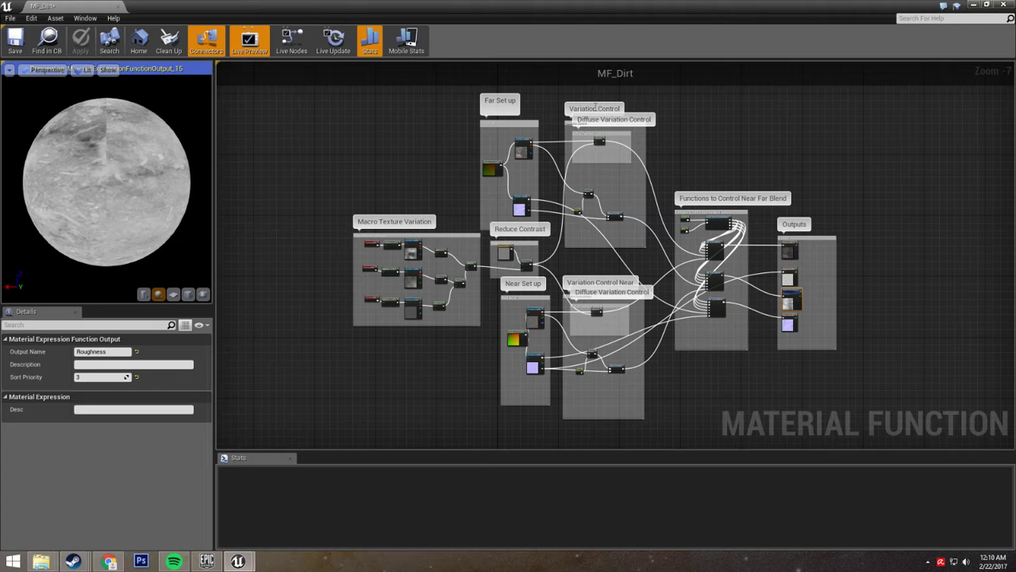
{"action": "left_click_drag", "start_coordinate": [566, 91], "coordinate": [668, 376]}
{"action": "right_click_drag", "start_coordinate": [668, 376], "coordinate": [669, 443]}
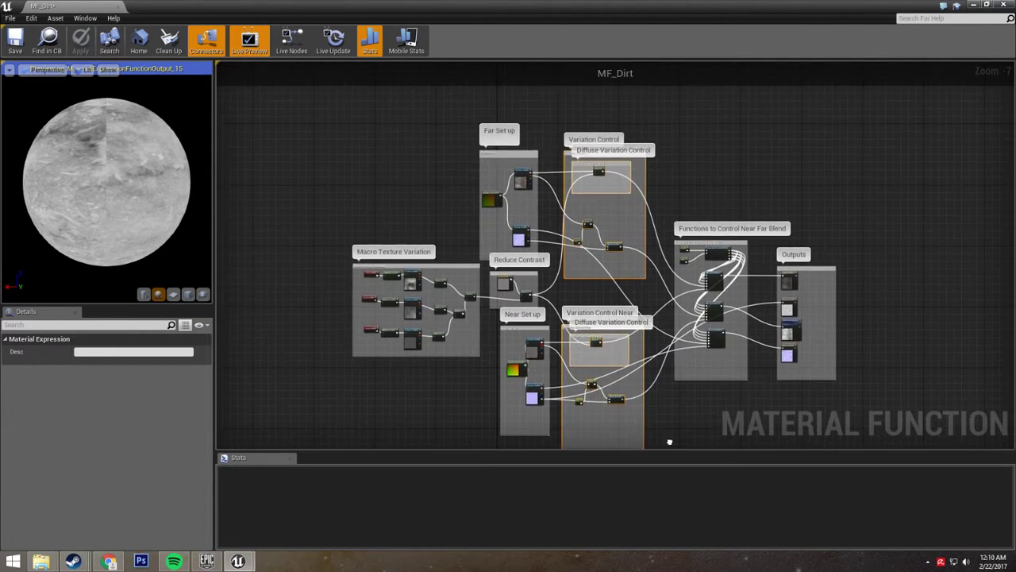
{"action": "left_click", "coordinate": [680, 186]}
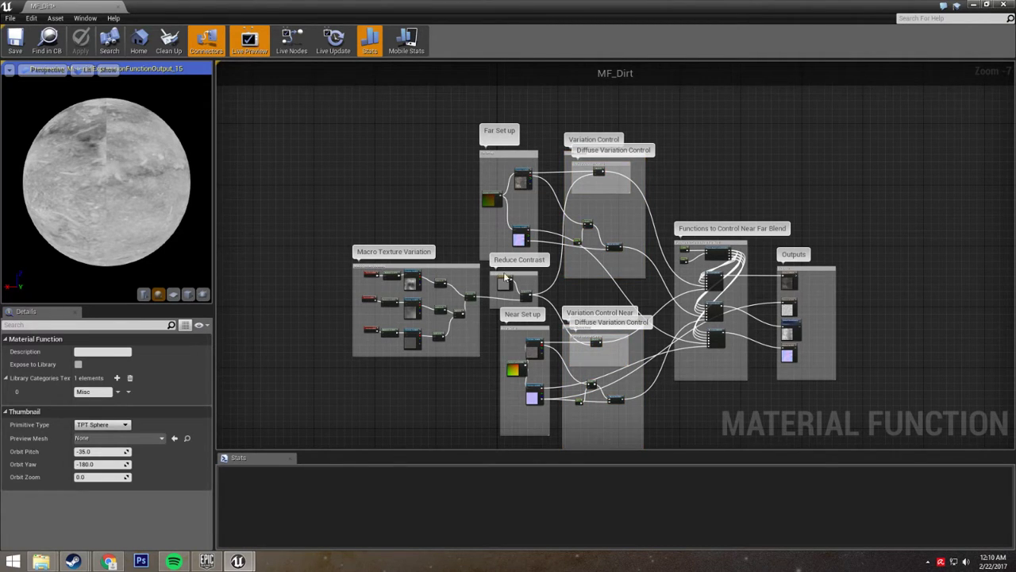
{"action": "right_click_drag", "start_coordinate": [559, 274], "coordinate": [588, 270]}
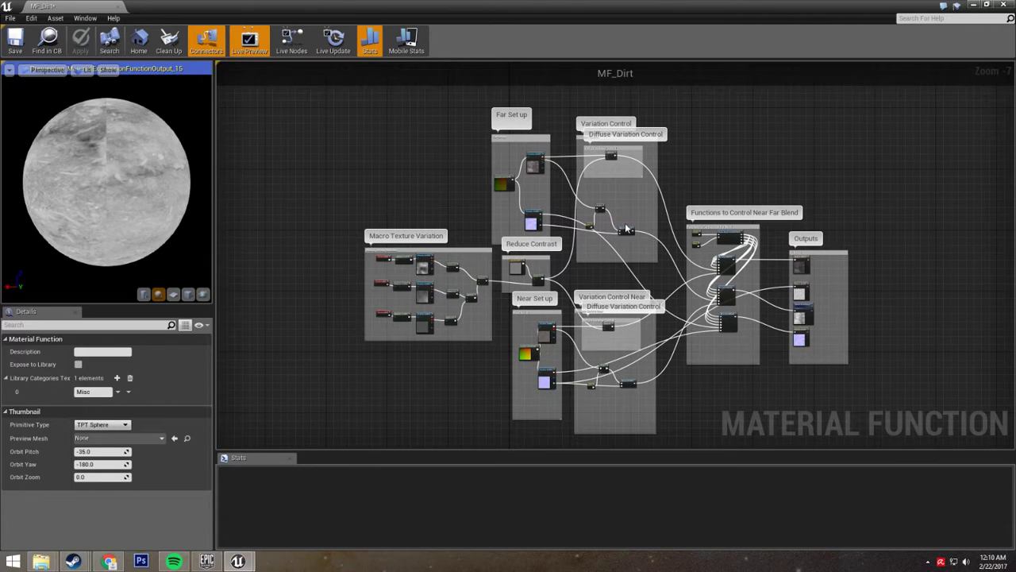
Examine the Macro Texture Variation group, its first cloud texture sample and the Variation Control groups.
{"action": "left_click_drag", "start_coordinate": [389, 274], "coordinate": [494, 357]}
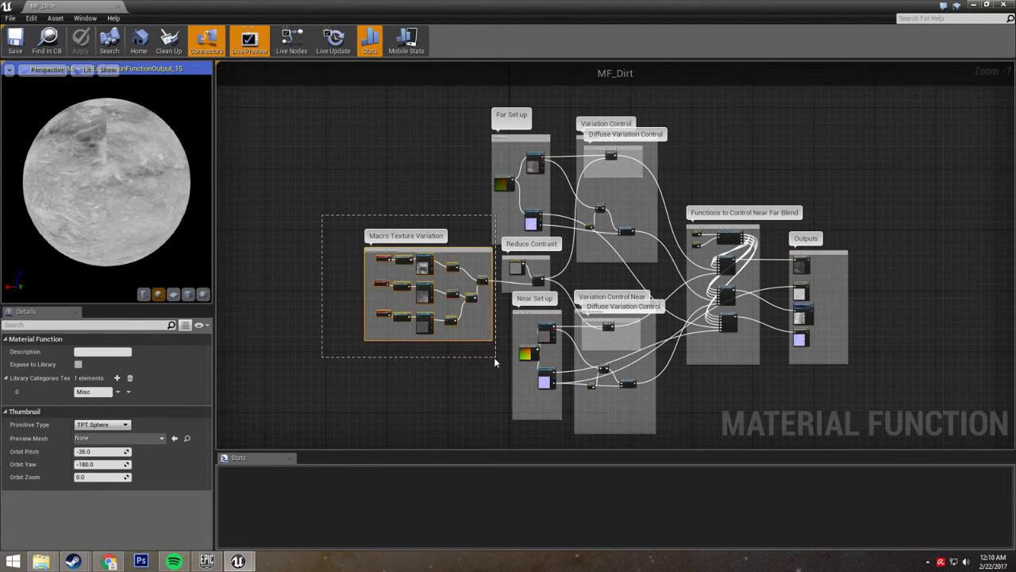
{"action": "left_click", "coordinate": [423, 265]}
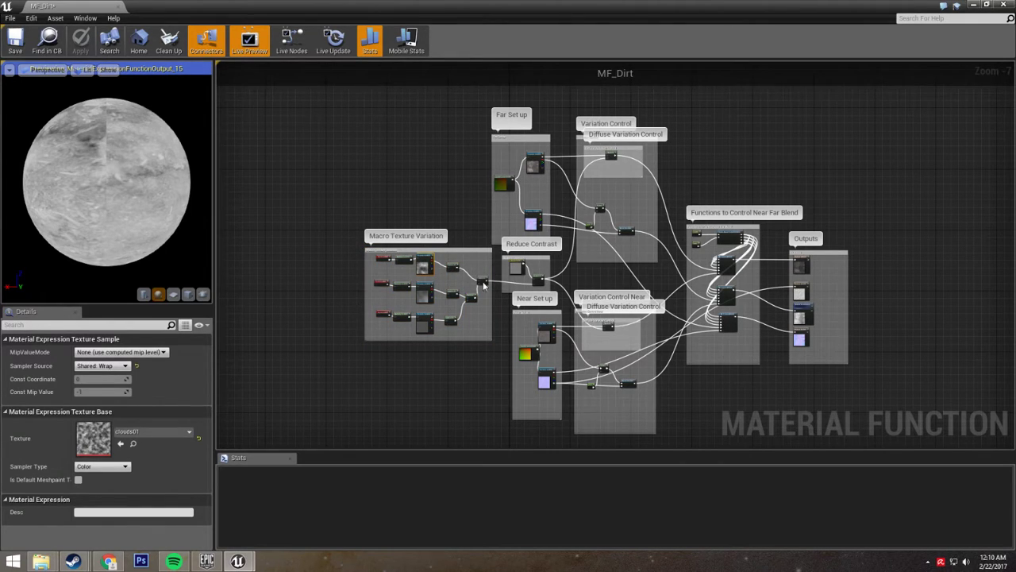
{"action": "left_click_drag", "start_coordinate": [566, 97], "coordinate": [665, 145]}
{"action": "right_click_drag", "start_coordinate": [667, 145], "coordinate": [620, 406]}
{"action": "mouse_move", "coordinate": [617, 274]}
{"action": "right_mouse_down"}
{"action": "mouse_move", "coordinate": [636, 277]}
{"action": "mouse_move", "coordinate": [590, 277]}
{"action": "mouse_move", "coordinate": [625, 284]}
{"action": "right_mouse_up"}
{"action": "left_click", "coordinate": [614, 264]}
{"action": "right_click_drag", "start_coordinate": [419, 217], "coordinate": [476, 212]}
Examine the Far Set up and Near Set up groups and how they connect to the rest of the graph.
{"action": "left_click_drag", "start_coordinate": [456, 122], "coordinate": [574, 234]}
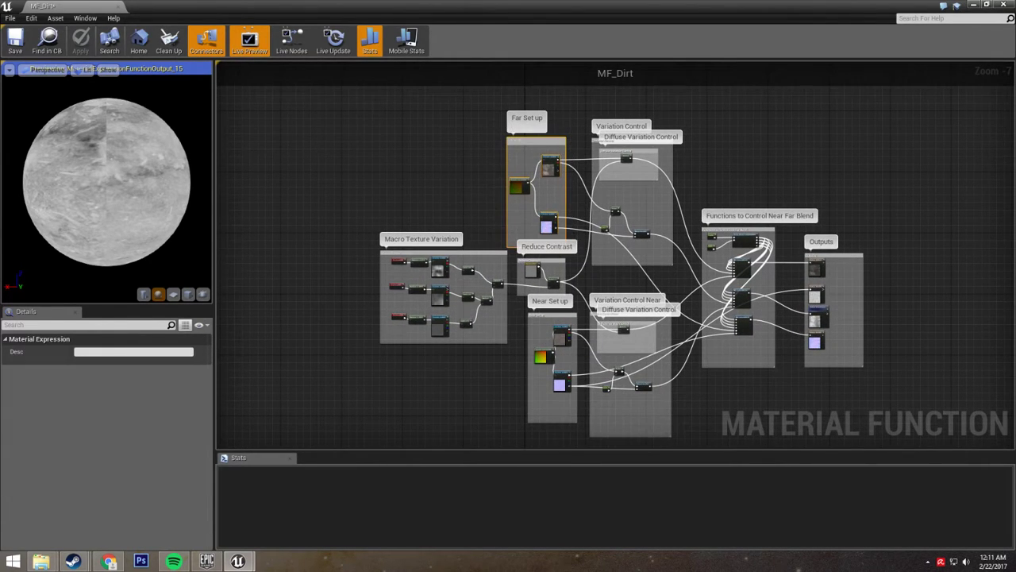
{"action": "right_click_drag", "start_coordinate": [534, 344], "coordinate": [541, 235]}
{"action": "left_click", "coordinate": [540, 210]}
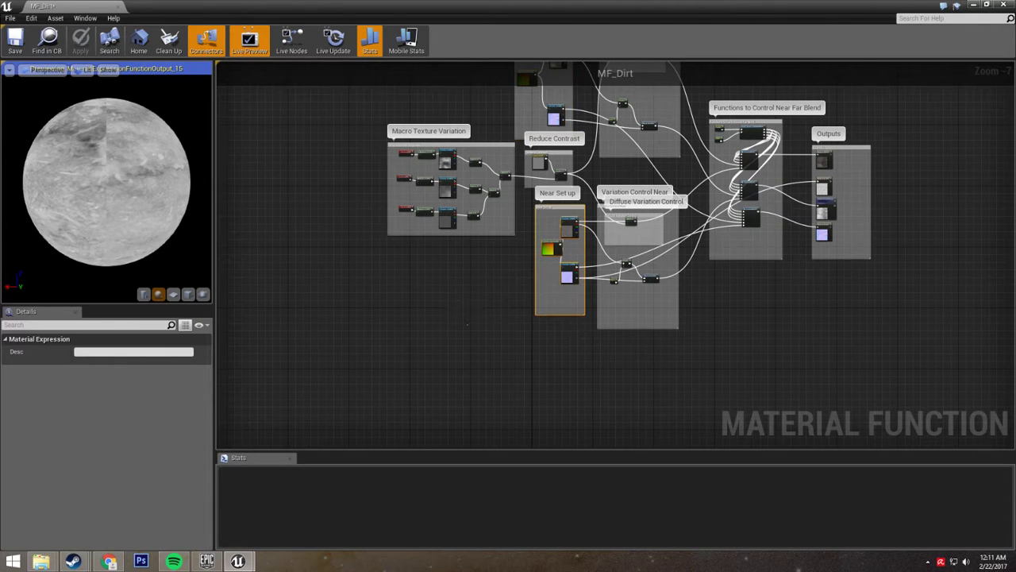
{"action": "right_click_drag", "start_coordinate": [480, 263], "coordinate": [482, 358]}
{"action": "left_click_drag", "start_coordinate": [494, 115], "coordinate": [584, 227]}
{"action": "right_click_drag", "start_coordinate": [501, 402], "coordinate": [501, 324]}
{"action": "left_click_drag", "start_coordinate": [508, 216], "coordinate": [573, 379]}
{"action": "right_click_drag", "start_coordinate": [474, 311], "coordinate": [471, 388]}
{"action": "right_click_drag", "start_coordinate": [455, 199], "coordinate": [493, 200]}
{"action": "left_click_drag", "start_coordinate": [484, 104], "coordinate": [575, 222]}
{"action": "right_click_drag", "start_coordinate": [444, 153], "coordinate": [467, 177]}
{"action": "left_click_drag", "start_coordinate": [485, 140], "coordinate": [593, 274]}
{"action": "right_click_drag", "start_coordinate": [473, 183], "coordinate": [428, 150]}
{"action": "left_click", "coordinate": [428, 147]}
{"action": "right_click_drag", "start_coordinate": [463, 183], "coordinate": [535, 163]}
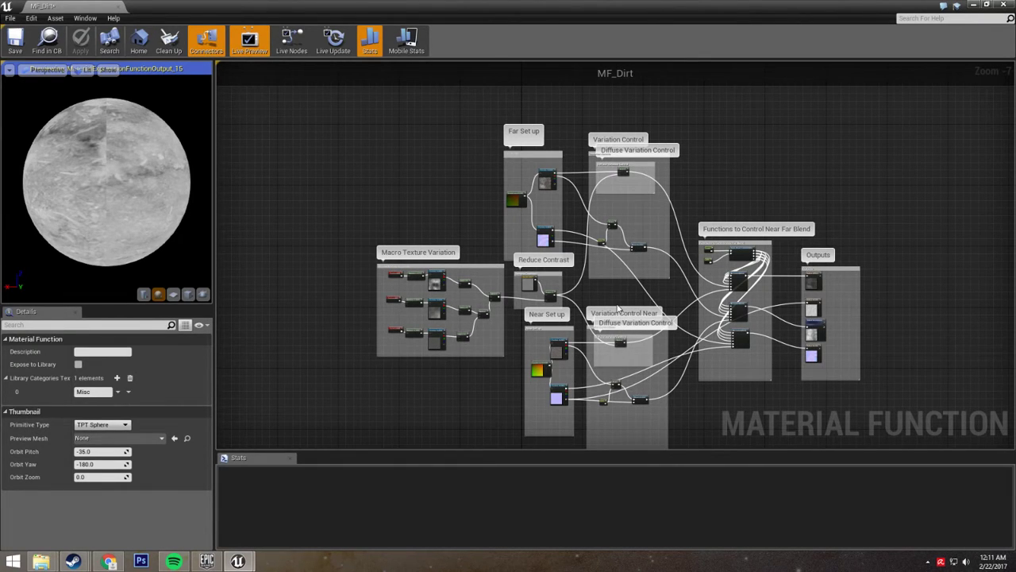
{"action": "right_click_drag", "start_coordinate": [622, 300], "coordinate": [609, 283]}
{"action": "right_click_drag", "start_coordinate": [447, 159], "coordinate": [486, 163]}
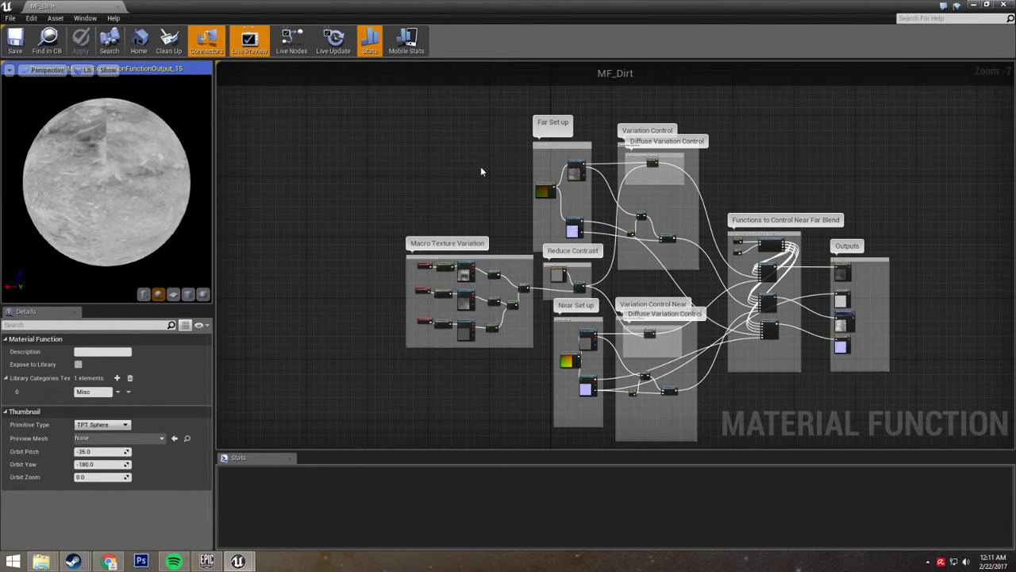
Check which diffuse and normal textures the Far Set up and Near Set up texture samples use.
{"action": "scroll", "coordinate": [556, 205], "scroll_direction": "up", "scroll_amount": 3}
{"action": "right_click_drag", "start_coordinate": [556, 209], "coordinate": [355, 182]}
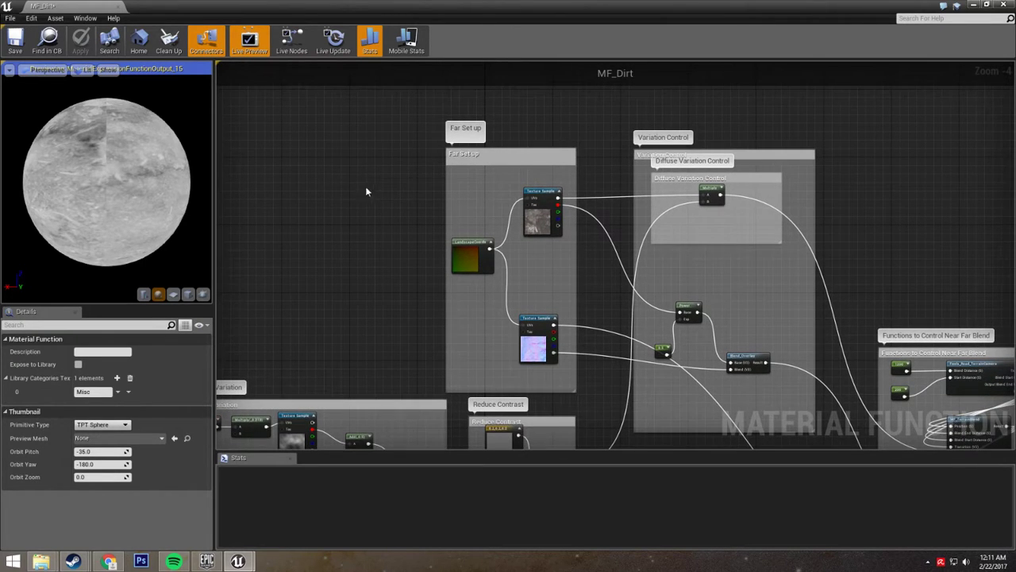
{"action": "scroll", "coordinate": [390, 231], "scroll_direction": "down", "scroll_amount": 4}
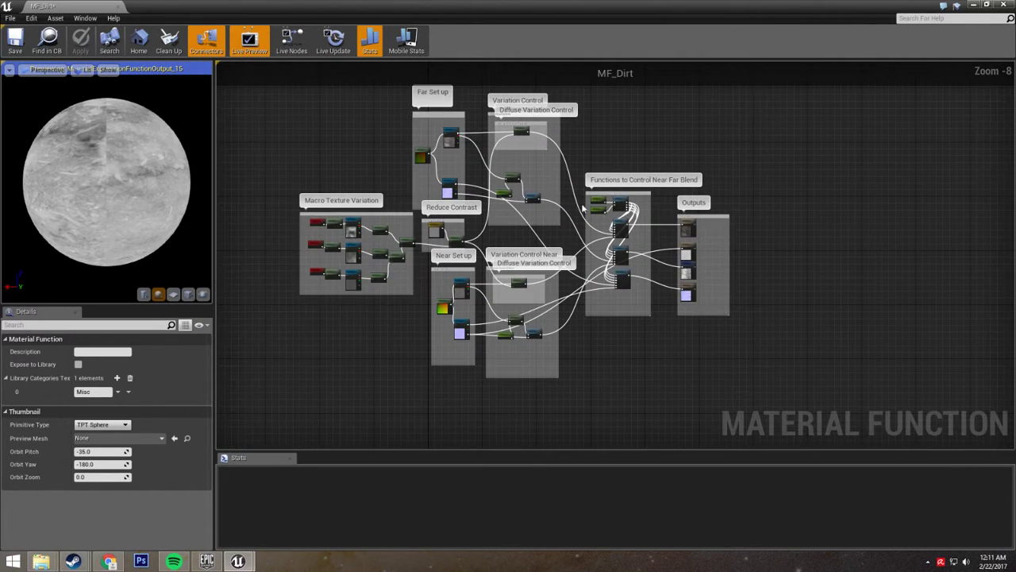
{"action": "right_click_drag", "start_coordinate": [352, 184], "coordinate": [450, 220]}
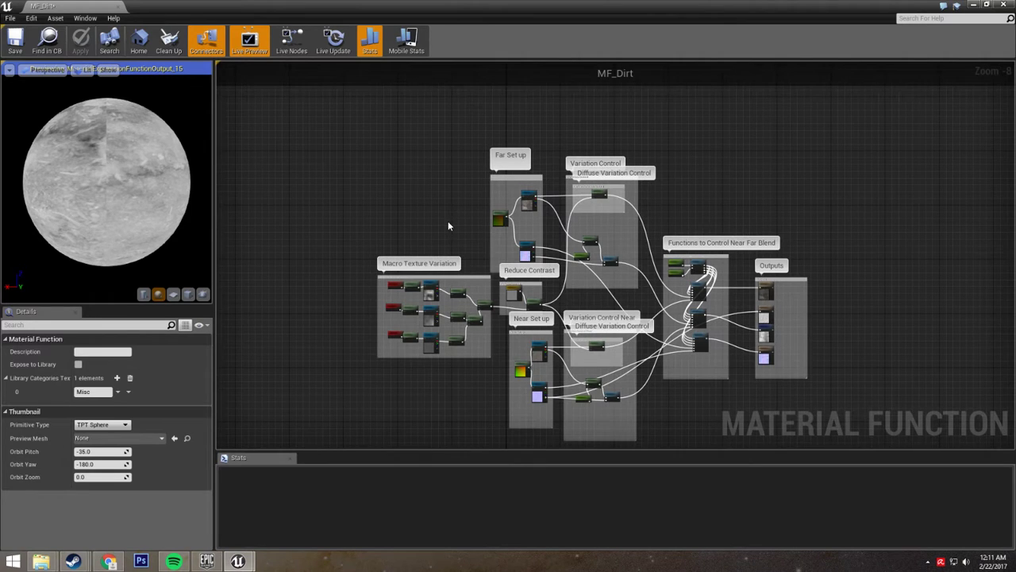
{"action": "scroll", "coordinate": [448, 226], "scroll_direction": "up", "scroll_amount": 5}
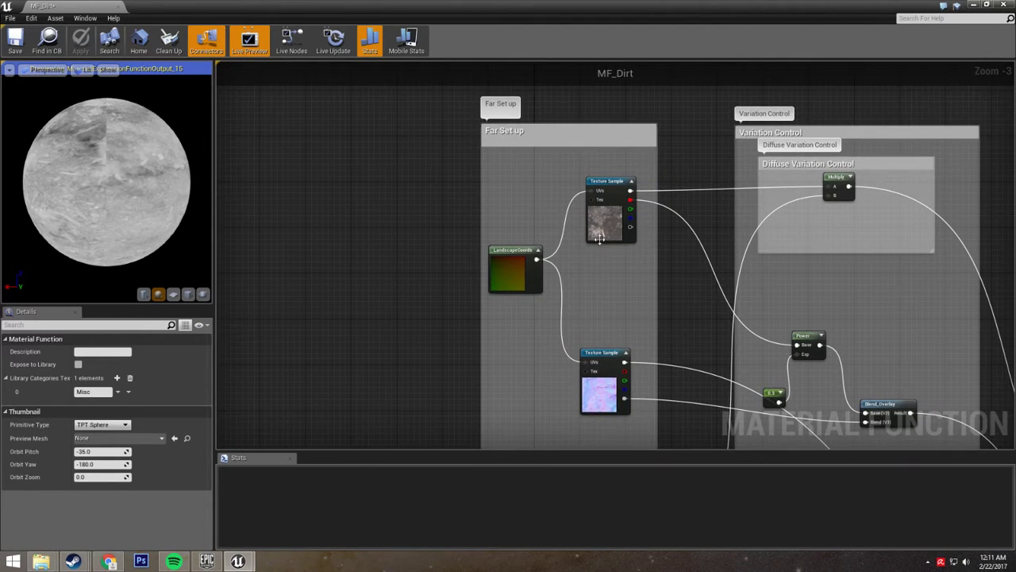
{"action": "left_click", "coordinate": [597, 242]}
{"action": "left_click", "coordinate": [607, 393]}
{"action": "right_click_drag", "start_coordinate": [608, 393], "coordinate": [627, 159]}
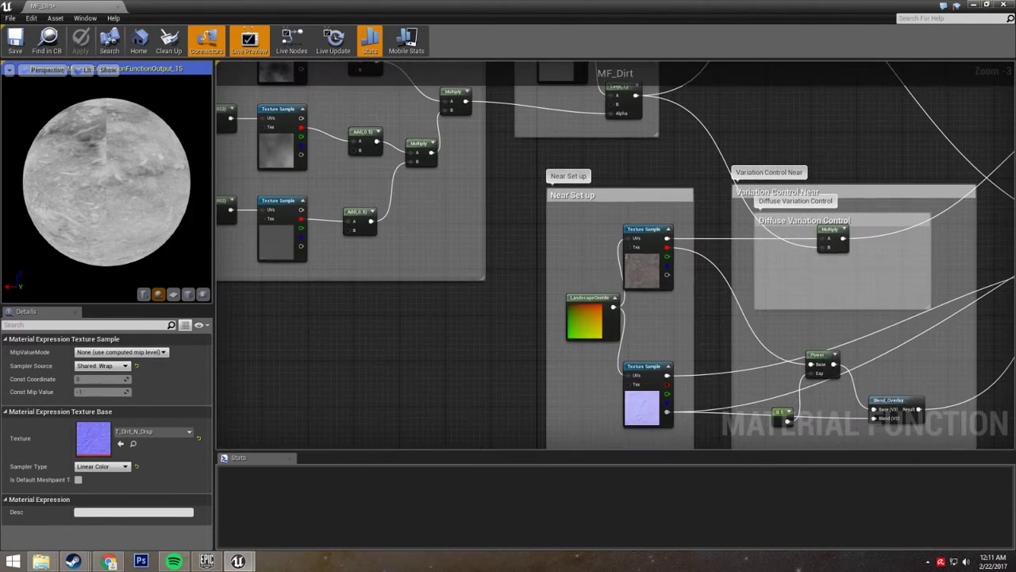
{"action": "left_click", "coordinate": [648, 263]}
{"action": "left_click", "coordinate": [648, 406]}
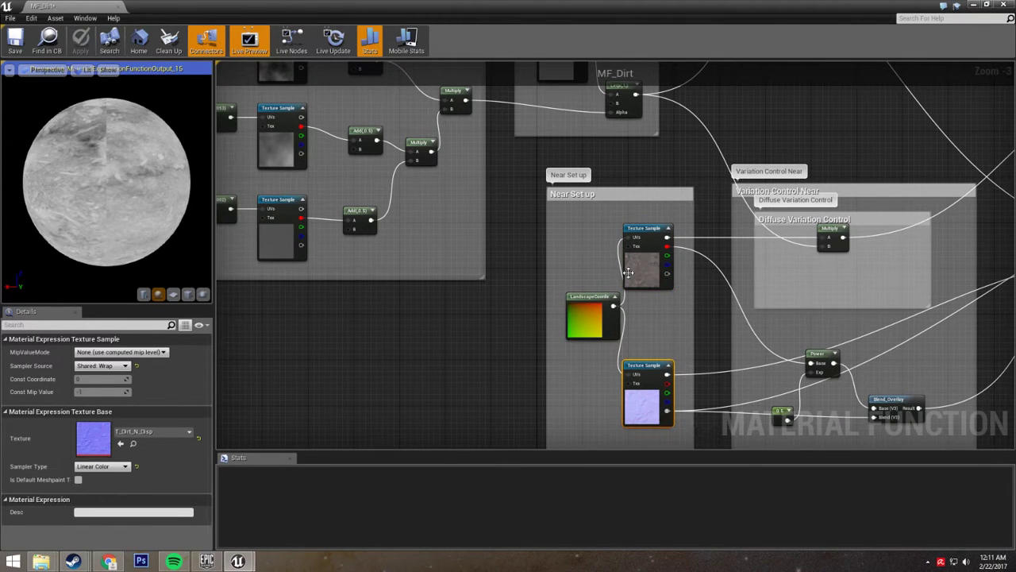
Compare the mapping scale of the LandscapeCoords nodes in the Near Set up and Far Set up groups.
{"action": "right_click_drag", "start_coordinate": [570, 270], "coordinate": [442, 274]}
{"action": "scroll", "coordinate": [443, 276], "scroll_direction": "down", "scroll_amount": 1}
{"action": "right_click_drag", "start_coordinate": [447, 342], "coordinate": [448, 285]}
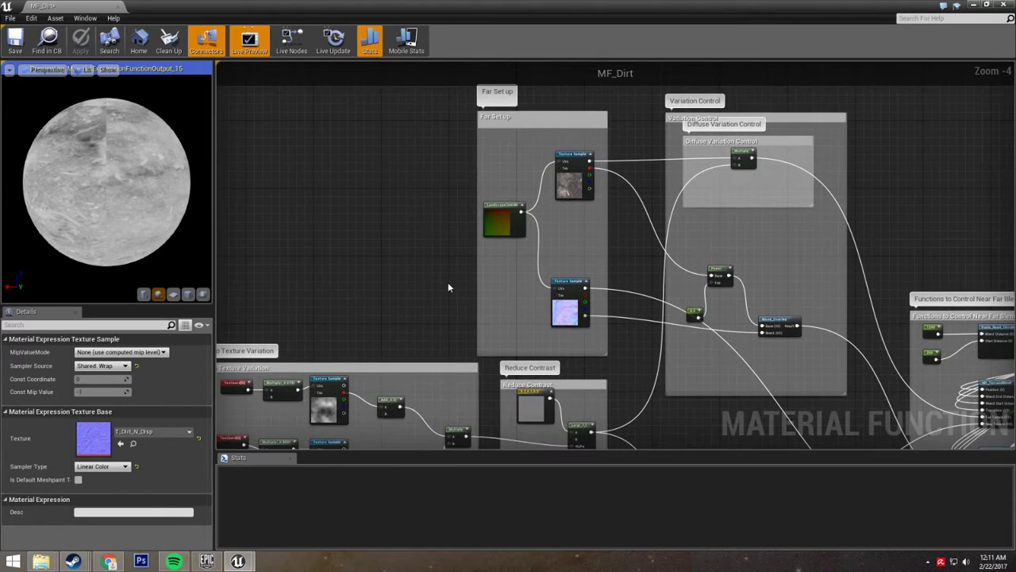
{"action": "right_click_drag", "start_coordinate": [512, 443], "coordinate": [513, 262]}
{"action": "right_click_drag", "start_coordinate": [503, 396], "coordinate": [502, 206]}
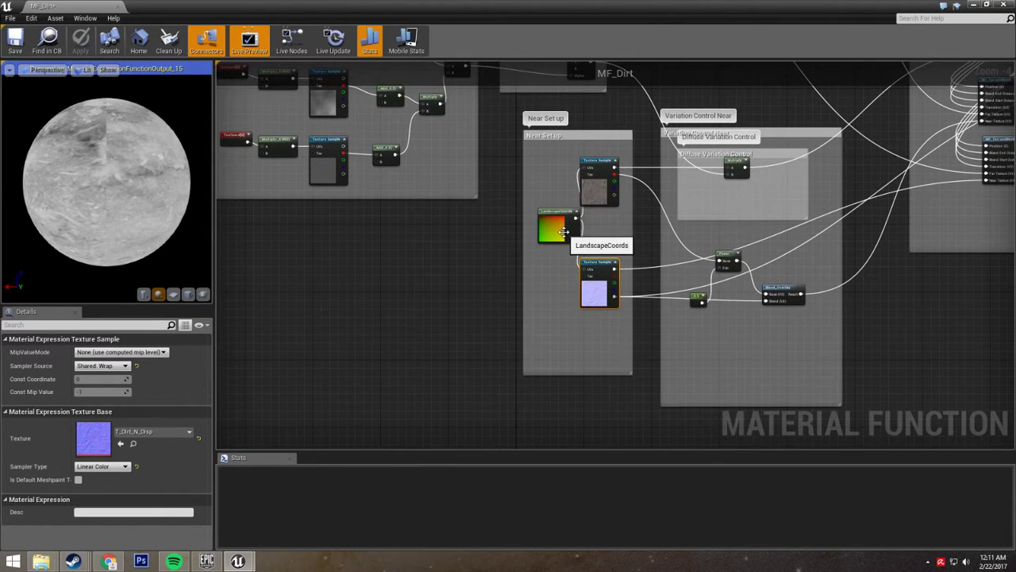
{"action": "left_click", "coordinate": [565, 237]}
{"action": "right_click_drag", "start_coordinate": [508, 131], "coordinate": [506, 394]}
{"action": "left_click", "coordinate": [498, 131]}
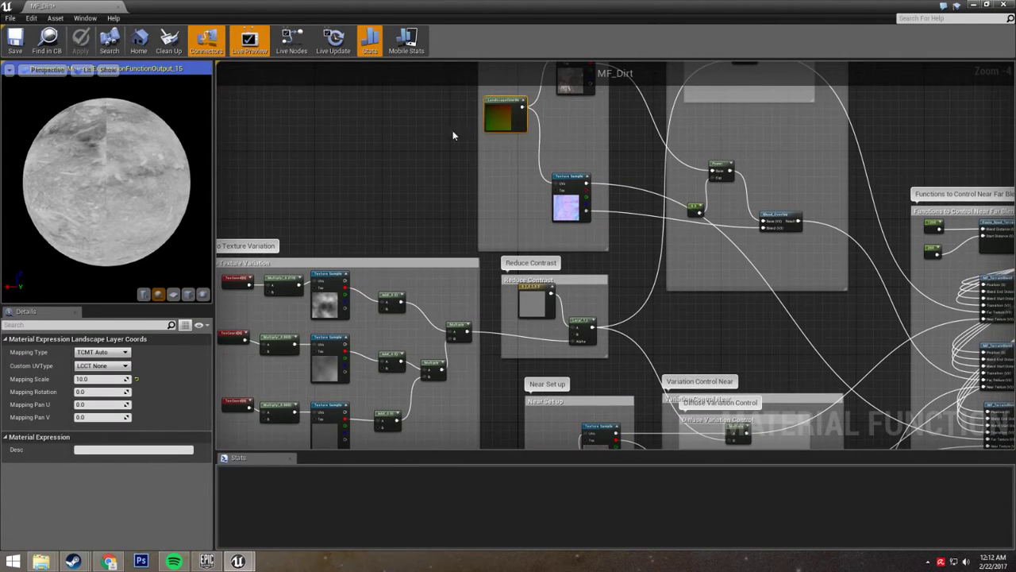
{"action": "right_click_drag", "start_coordinate": [448, 134], "coordinate": [447, 326]}
Assign the MudAndGravel_Base_Color texture to the diffuse texture sample in the Far Set up group.
{"action": "left_click", "coordinate": [573, 276]}
{"action": "right_click_drag", "start_coordinate": [534, 326], "coordinate": [562, 296]}
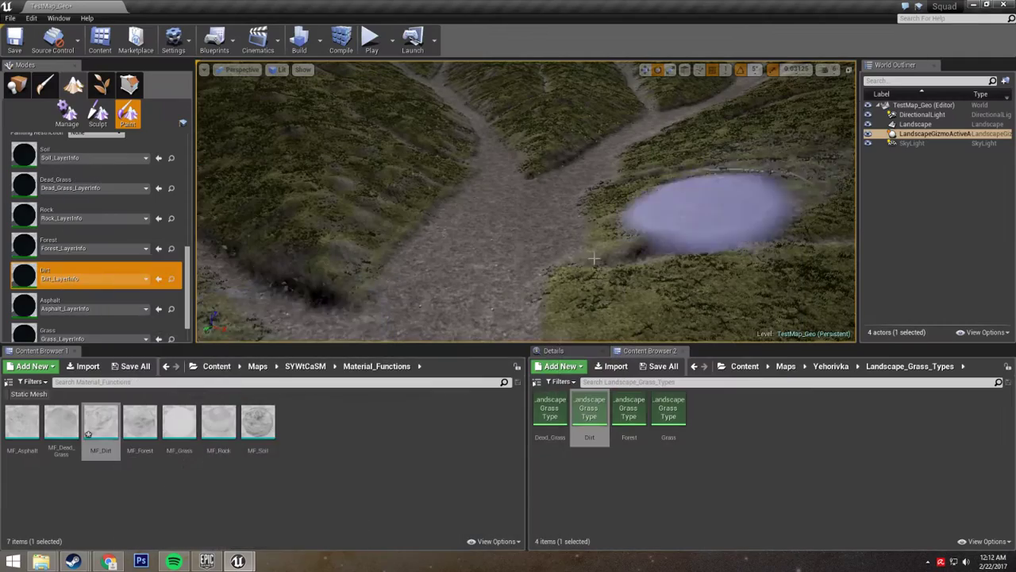
{"action": "mouse_move", "coordinate": [565, 246]}
{"action": "right_mouse_down"}
{"action": "mouse_move", "coordinate": [540, 226]}
{"action": "mouse_move", "coordinate": [557, 243]}
{"action": "right_mouse_up"}
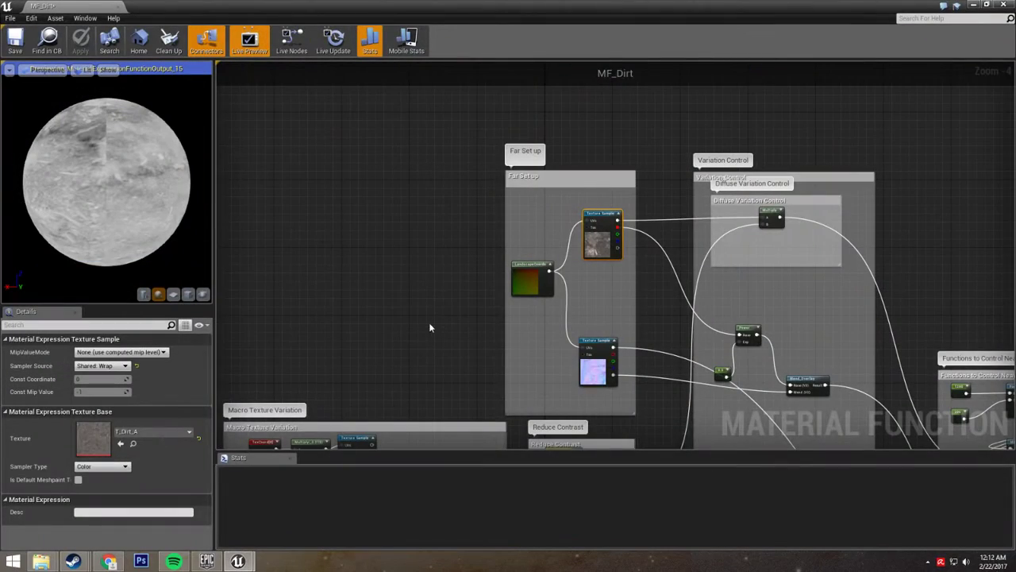
{"action": "scroll", "coordinate": [441, 264], "scroll_direction": "up", "scroll_amount": 1}
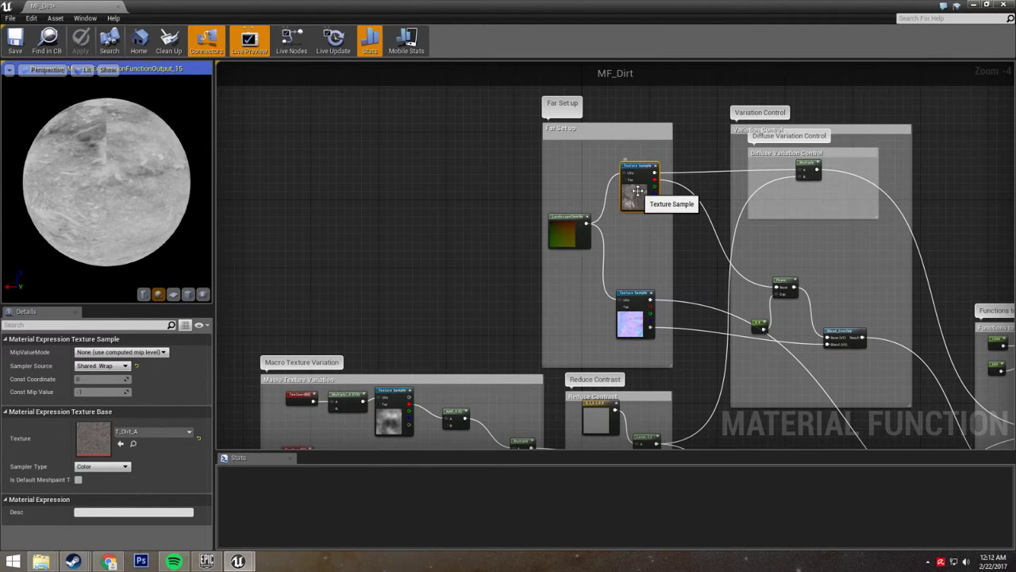
{"action": "left_click", "coordinate": [147, 433]}
{"action": "type", "text": "mudan"}
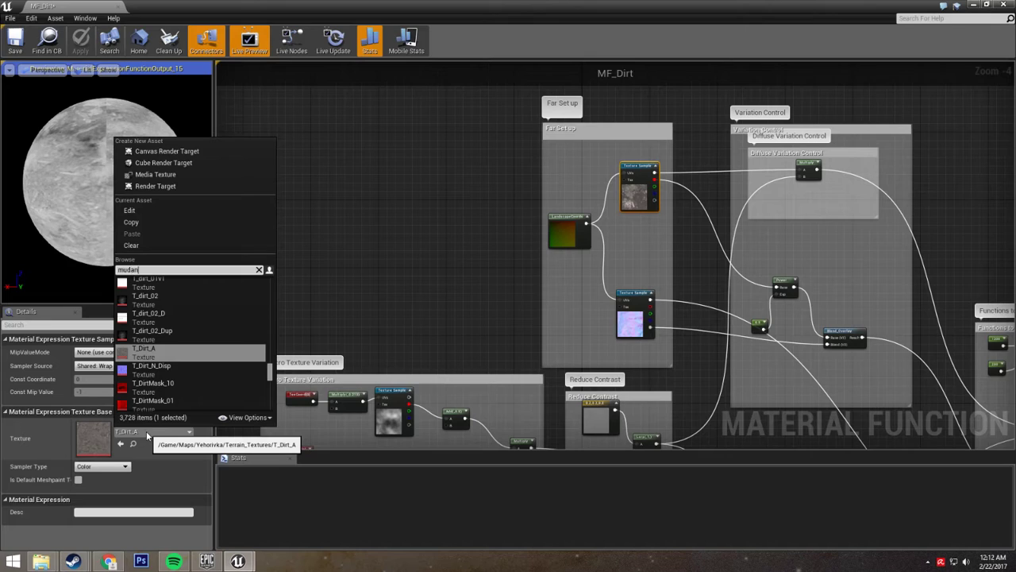
{"action": "type", "text": "d"}
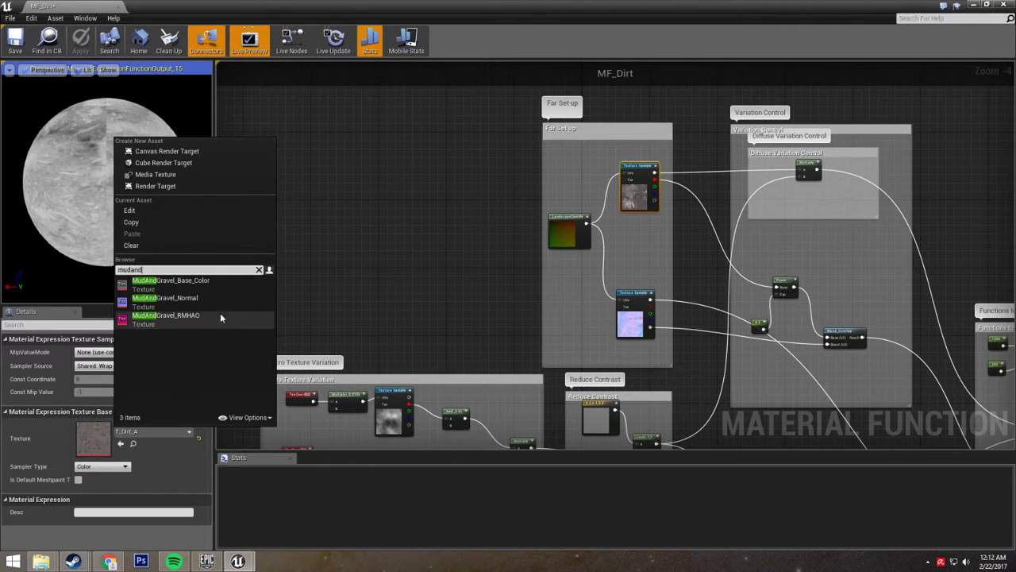
{"action": "left_click", "coordinate": [191, 283]}
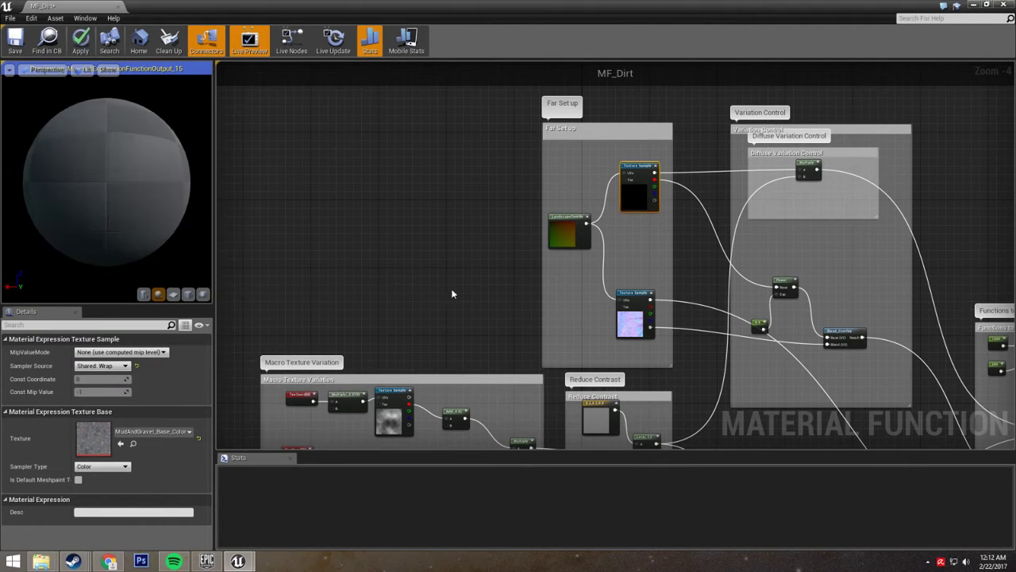
Assign the MudAndGravel_Normal texture to the normal map texture sample in the Far Set up group.
{"action": "left_click", "coordinate": [631, 317]}
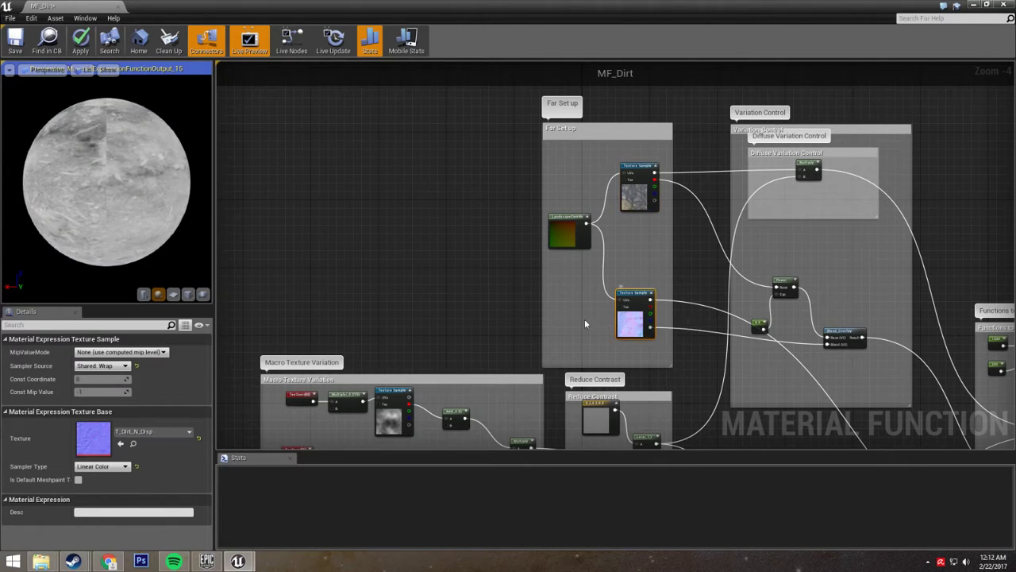
{"action": "left_click", "coordinate": [171, 434]}
{"action": "type", "text": "m,"}
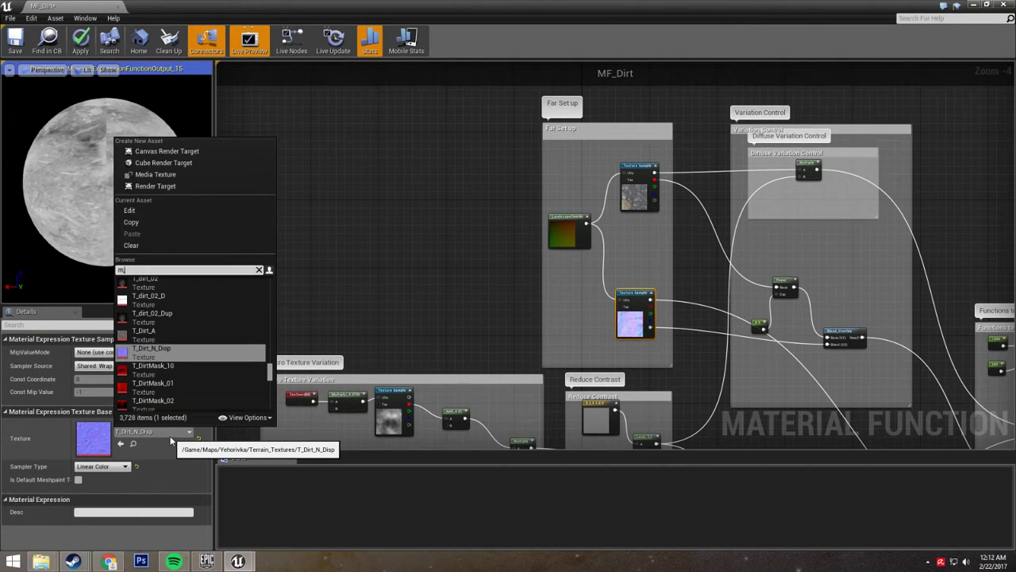
{"action": "key", "text": "BackSpace"}
{"action": "type", "text": "uda"}
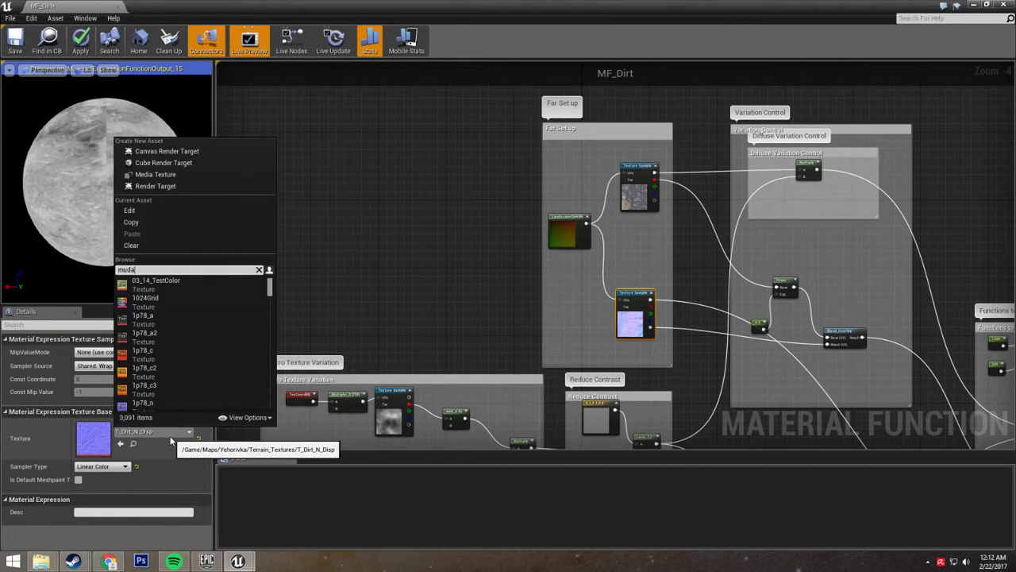
{"action": "mouse_move", "coordinate": [184, 299]}
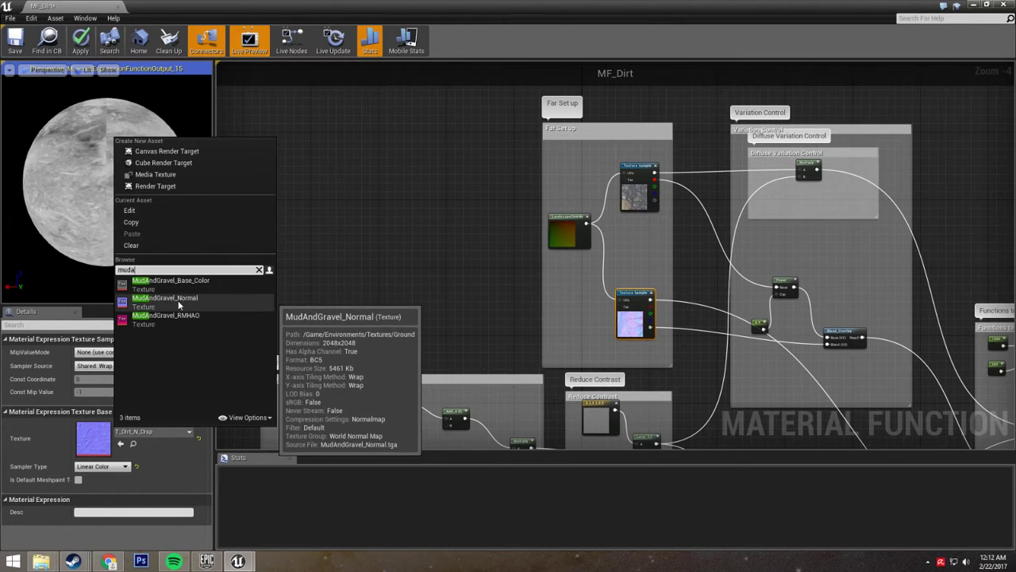
{"action": "left_click", "coordinate": [161, 302]}
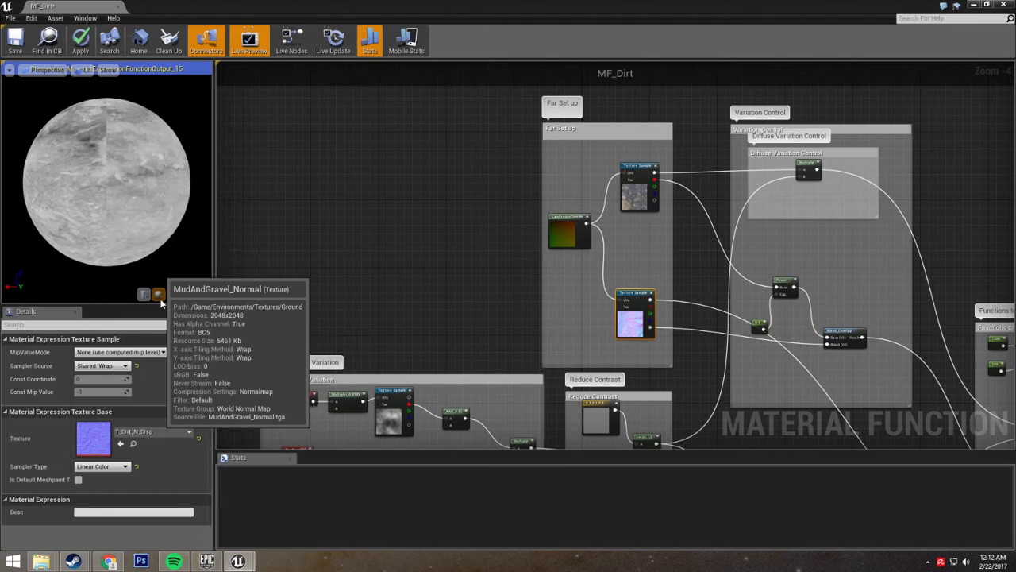
Assign the MudAndGravel_Base_Color texture to the diffuse texture sample in the Near Set up group.
{"action": "right_click_drag", "start_coordinate": [401, 315], "coordinate": [365, 112]}
{"action": "right_click_drag", "start_coordinate": [412, 351], "coordinate": [385, 136]}
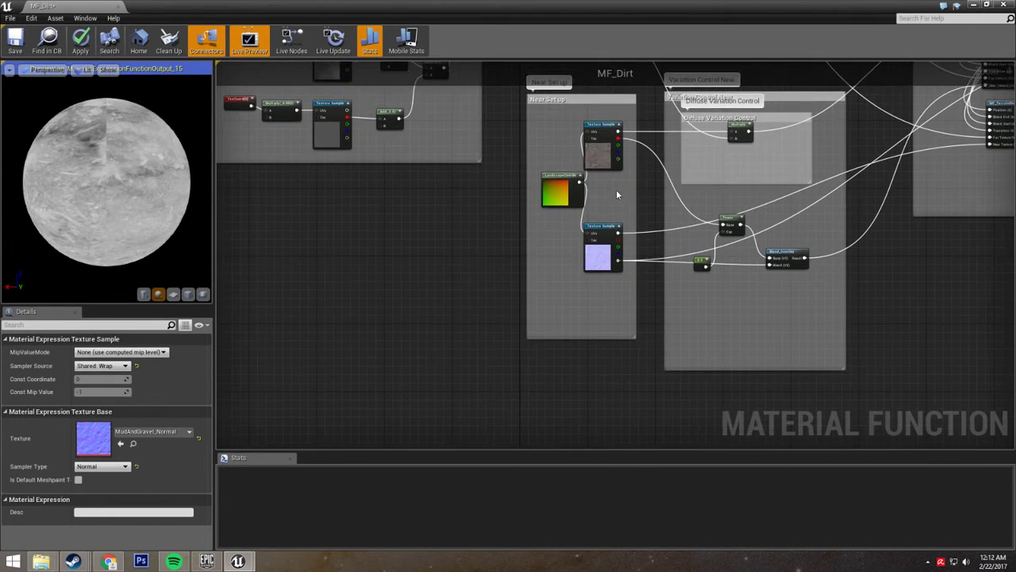
{"action": "left_click", "coordinate": [608, 153]}
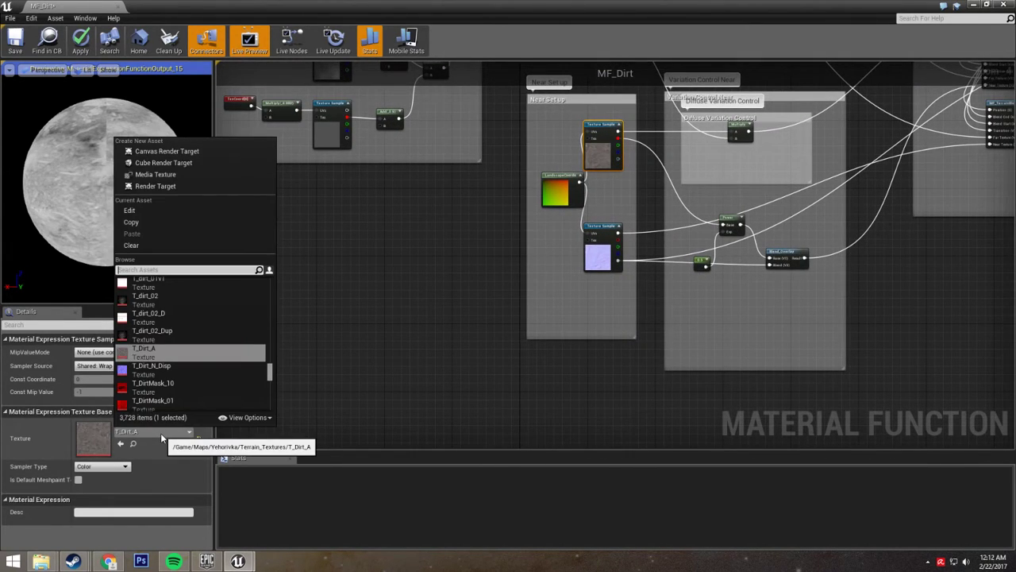
{"action": "type", "text": "mudded"}
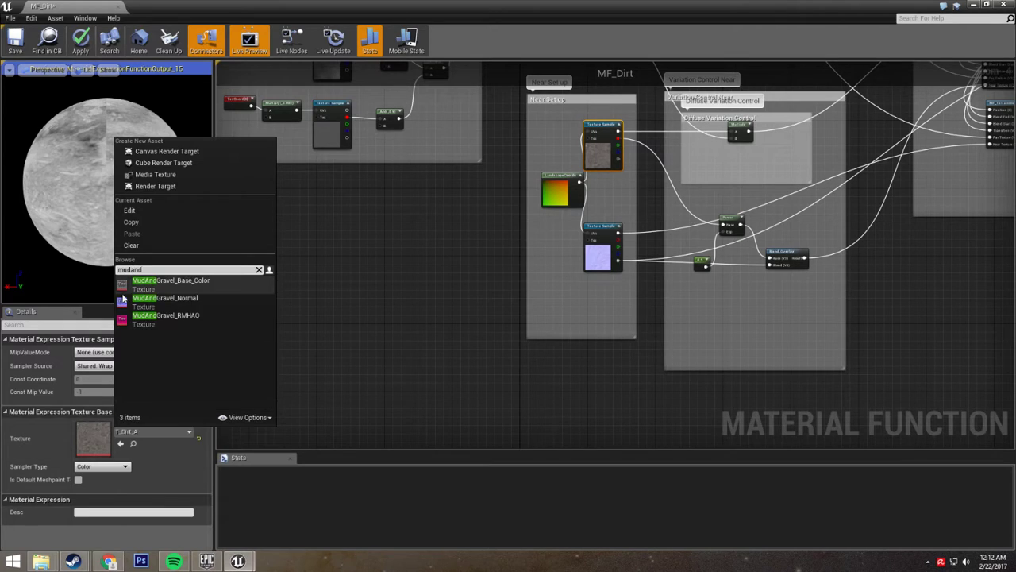
{"action": "left_click", "coordinate": [154, 287]}
Assign the MudAndGravel_Normal texture to the normal map texture sample in the Near Set up group.
{"action": "left_click", "coordinate": [602, 254]}
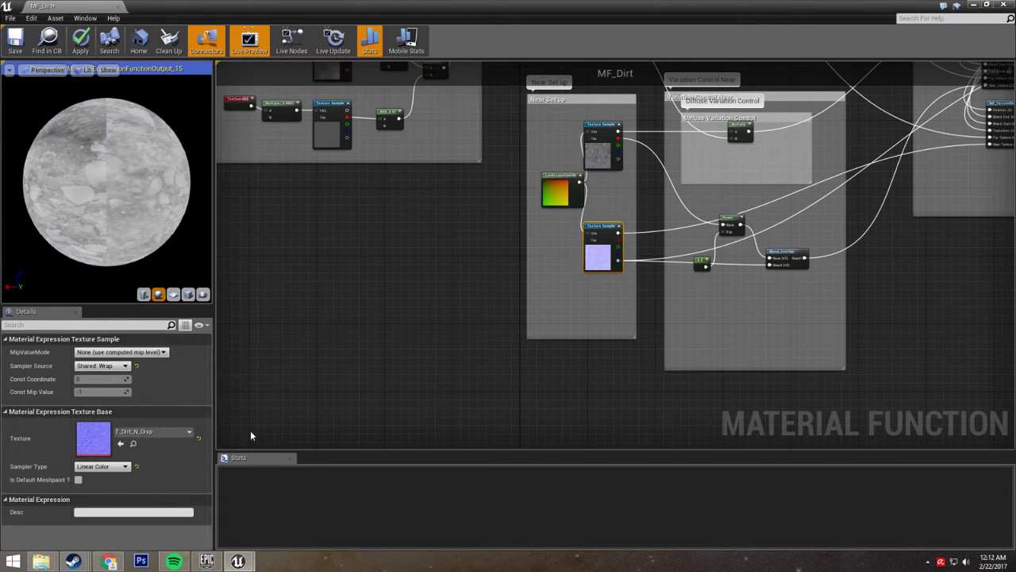
{"action": "left_click", "coordinate": [148, 431]}
{"action": "type", "text": "mudand"}
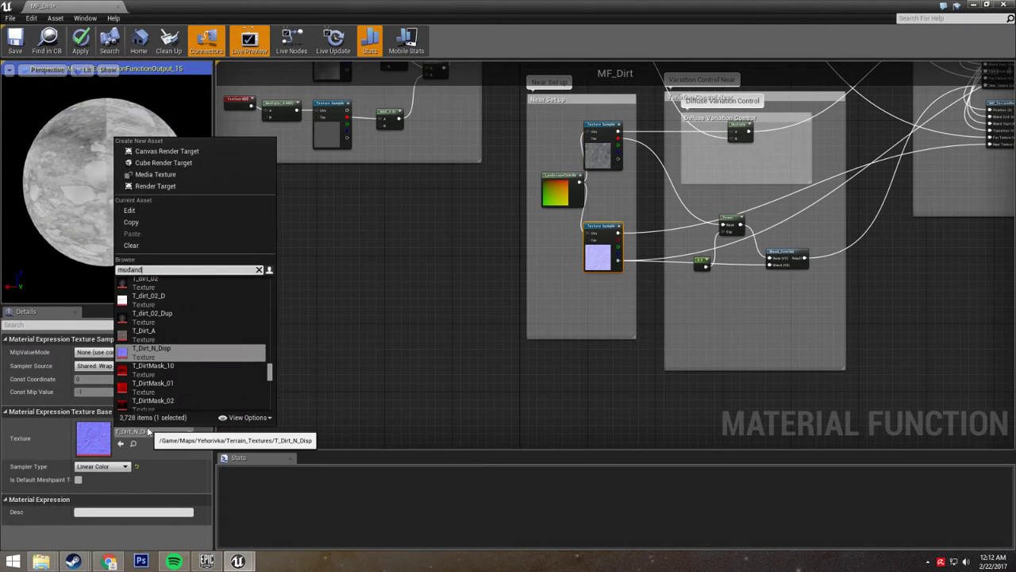
{"action": "left_click", "coordinate": [233, 302]}
Apply the texture changes in MF_Dirt to the original material and its use in the world.
{"action": "right_click_drag", "start_coordinate": [443, 230], "coordinate": [409, 339]}
{"action": "mouse_move", "coordinate": [746, 154]}
{"action": "right_mouse_down"}
{"action": "mouse_move", "coordinate": [742, 184]}
{"action": "mouse_move", "coordinate": [631, 296]}
{"action": "right_mouse_up"}
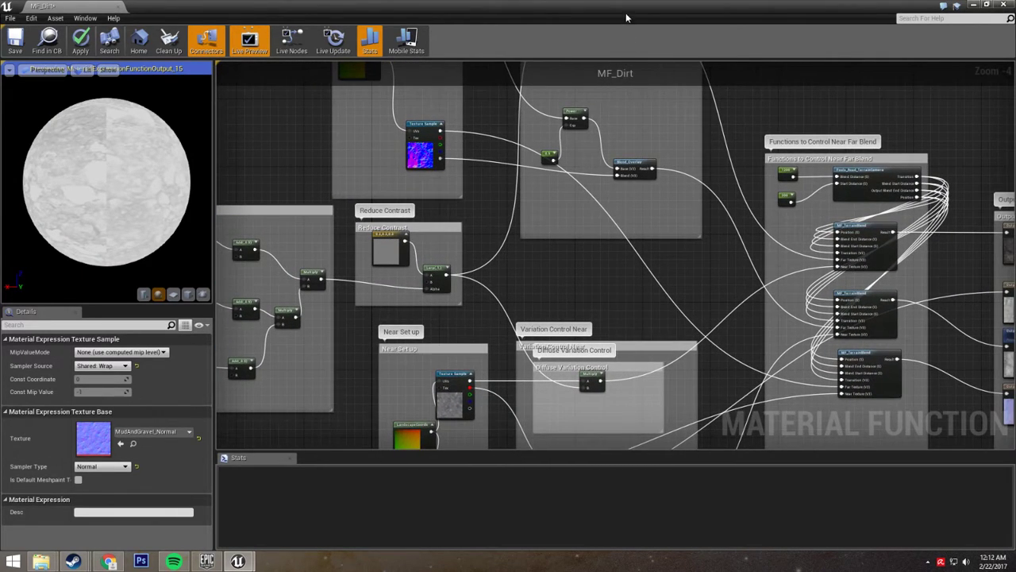
{"action": "right_click_drag", "start_coordinate": [491, 63], "coordinate": [504, 145]}
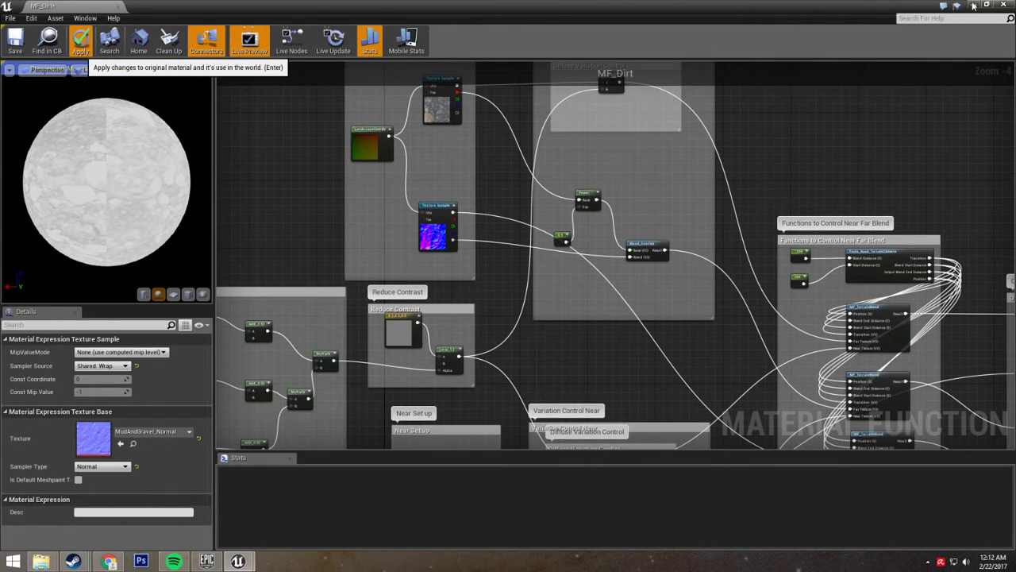
{"action": "key", "text": "Return"}
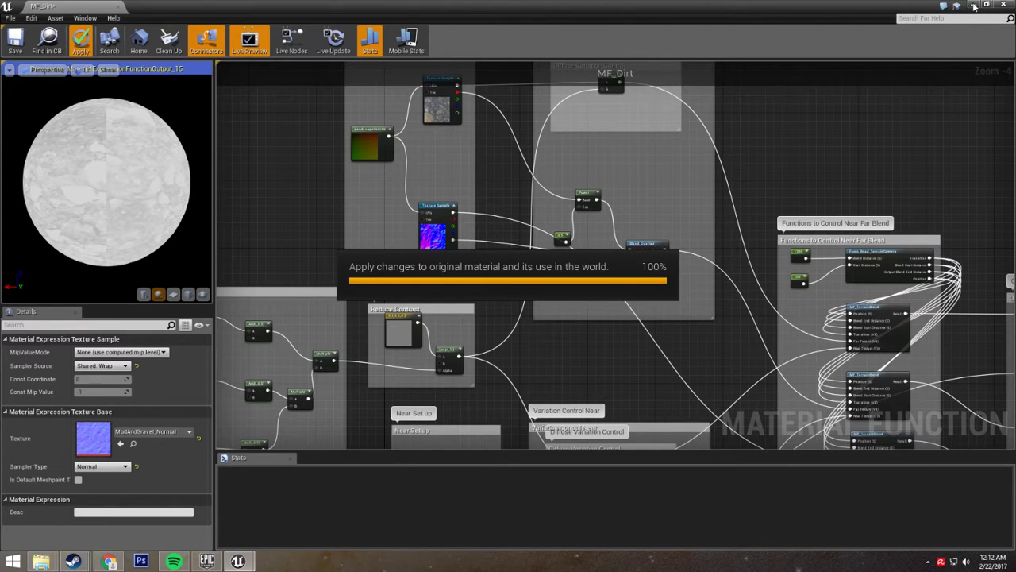
Return to the TestMap_Geo level and examine the new dirt texture on the landscape from near and far.
{"action": "left_click", "coordinate": [974, 7]}
{"action": "mouse_move", "coordinate": [431, 235]}
{"action": "right_mouse_down"}
{"action": "mouse_move", "coordinate": [421, 211]}
{"action": "mouse_move", "coordinate": [431, 235]}
{"action": "right_mouse_up"}
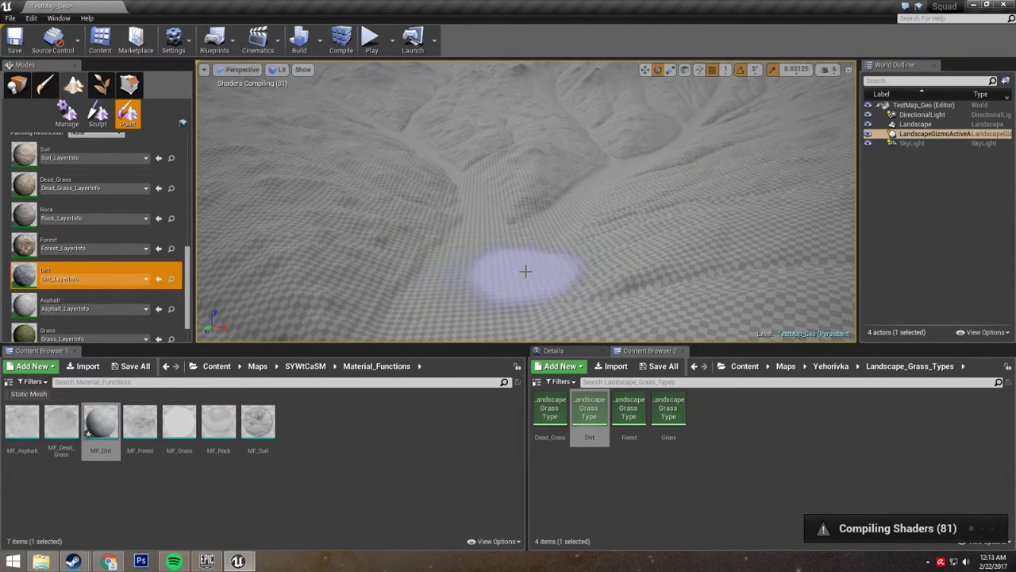
{"action": "key", "text": "w"}
{"action": "right_click_drag", "start_coordinate": [471, 266], "coordinate": [465, 286]}
{"action": "scroll", "coordinate": [464, 282], "scroll_direction": "down", "scroll_amount": 1}
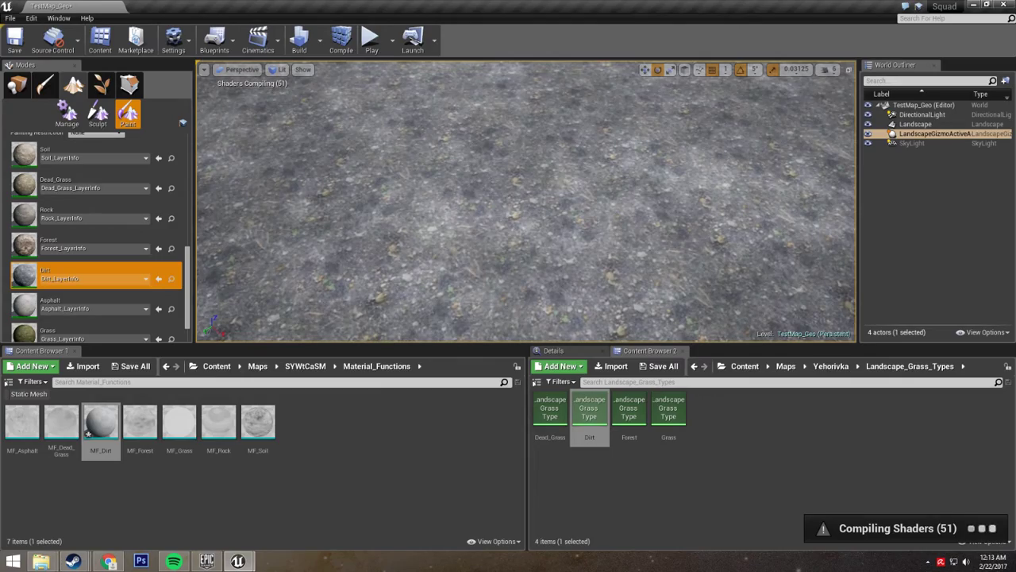
{"action": "right_click_drag", "start_coordinate": [466, 286], "coordinate": [464, 285]}
{"action": "key", "text": "s"}
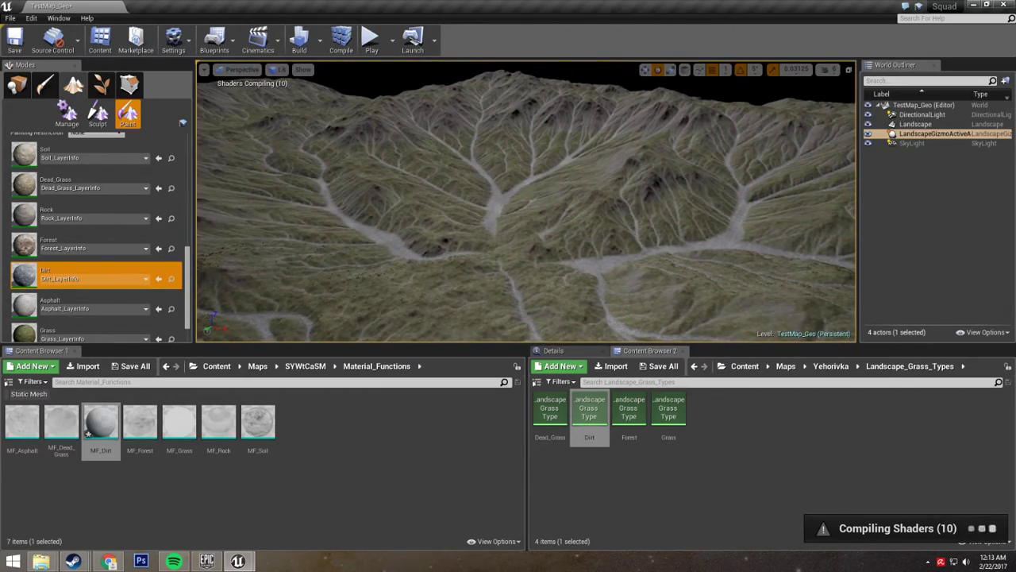
{"action": "right_click_drag", "start_coordinate": [473, 268], "coordinate": [473, 266]}
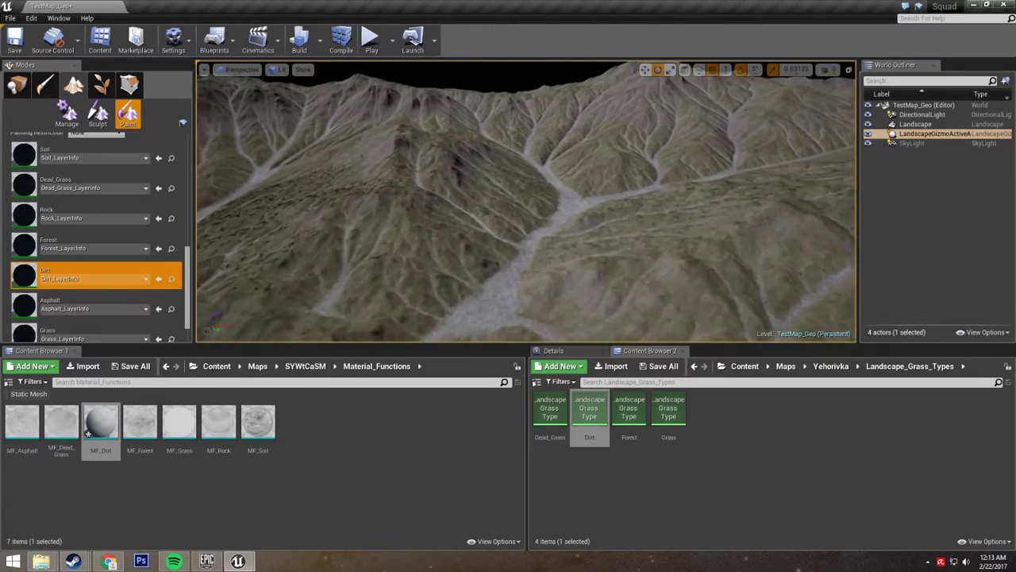
{"action": "right_click_drag", "start_coordinate": [531, 163], "coordinate": [531, 167]}
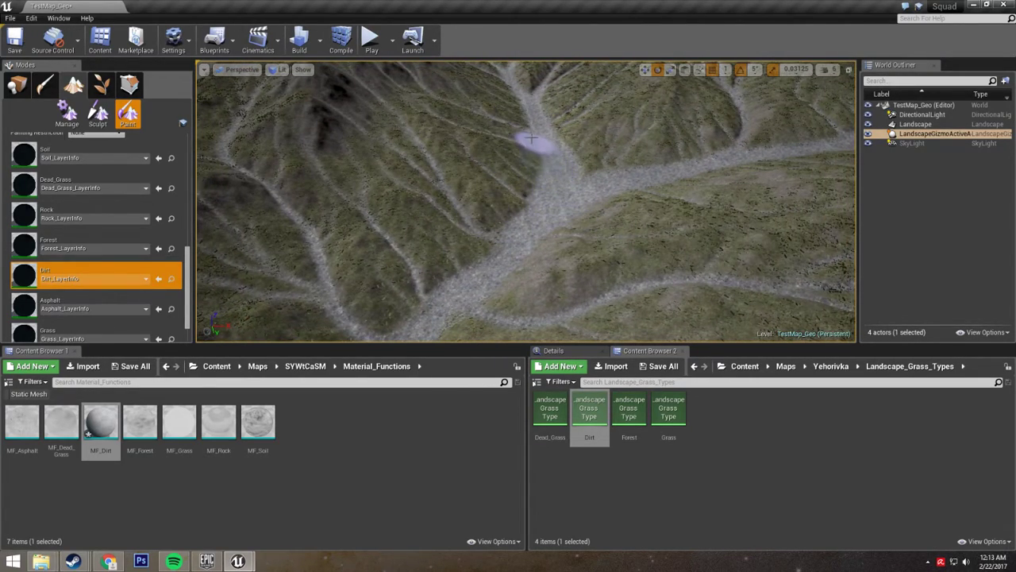
{"action": "right_click_drag", "start_coordinate": [529, 116], "coordinate": [529, 135]}
{"action": "key", "text": "w"}
{"action": "mouse_move", "coordinate": [431, 268]}
{"action": "right_mouse_down"}
{"action": "mouse_move", "coordinate": [449, 267]}
{"action": "mouse_move", "coordinate": [454, 238]}
{"action": "right_mouse_up"}
{"action": "key", "text": "s"}
{"action": "key", "text": "w"}
{"action": "key", "text": "s"}
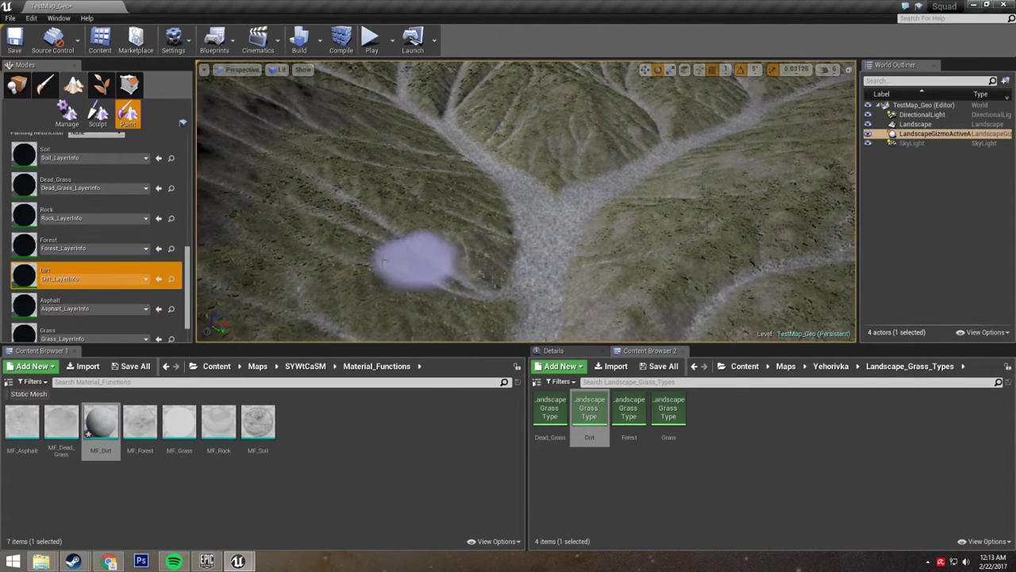
Reopen MF_Dirt, set the mapping scale of the Far Set up LandscapeCoords node to 20, and apply the change.
{"action": "double_click", "coordinate": [100, 419]}
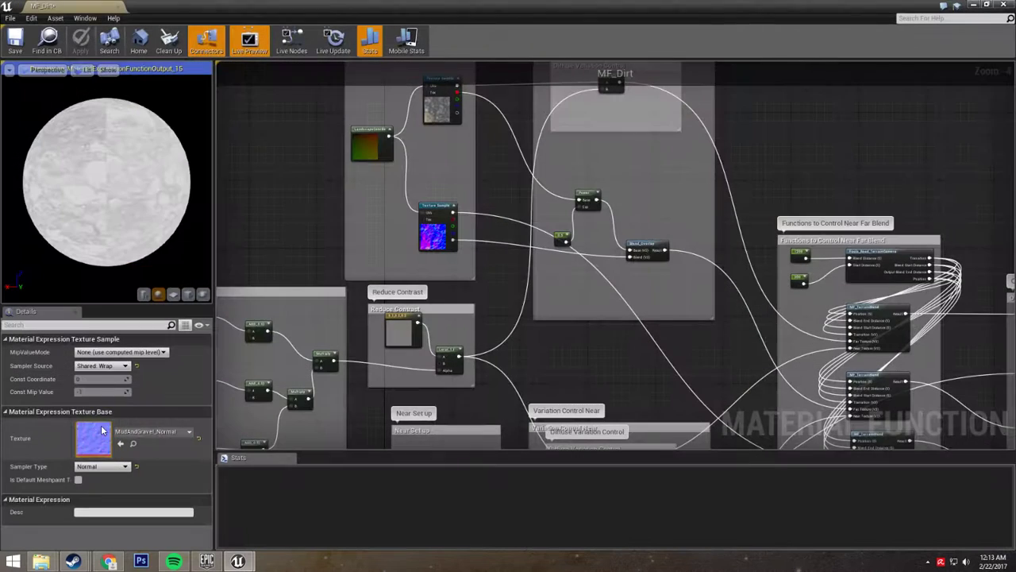
{"action": "right_click_drag", "start_coordinate": [290, 211], "coordinate": [436, 219]}
{"action": "scroll", "coordinate": [435, 316], "scroll_direction": "down", "scroll_amount": 1}
{"action": "scroll", "coordinate": [434, 318], "scroll_direction": "down", "scroll_amount": 2}
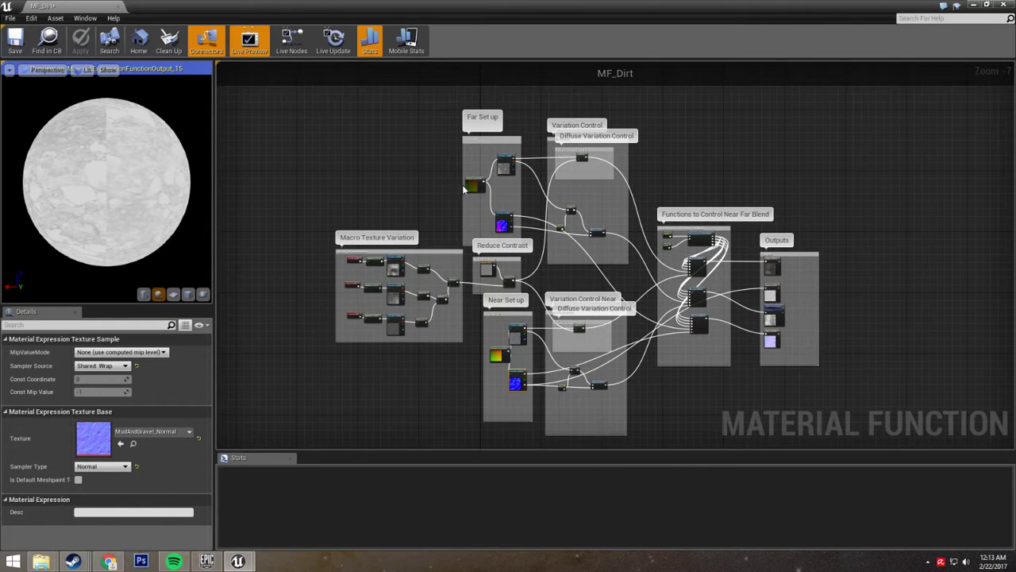
{"action": "left_click", "coordinate": [471, 185]}
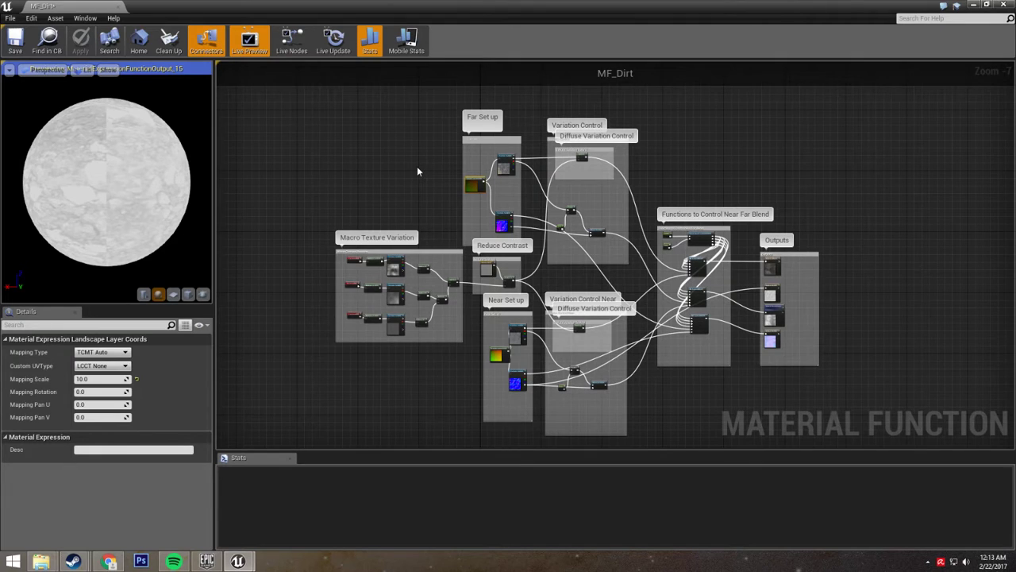
{"action": "right_click_drag", "start_coordinate": [416, 171], "coordinate": [436, 161]}
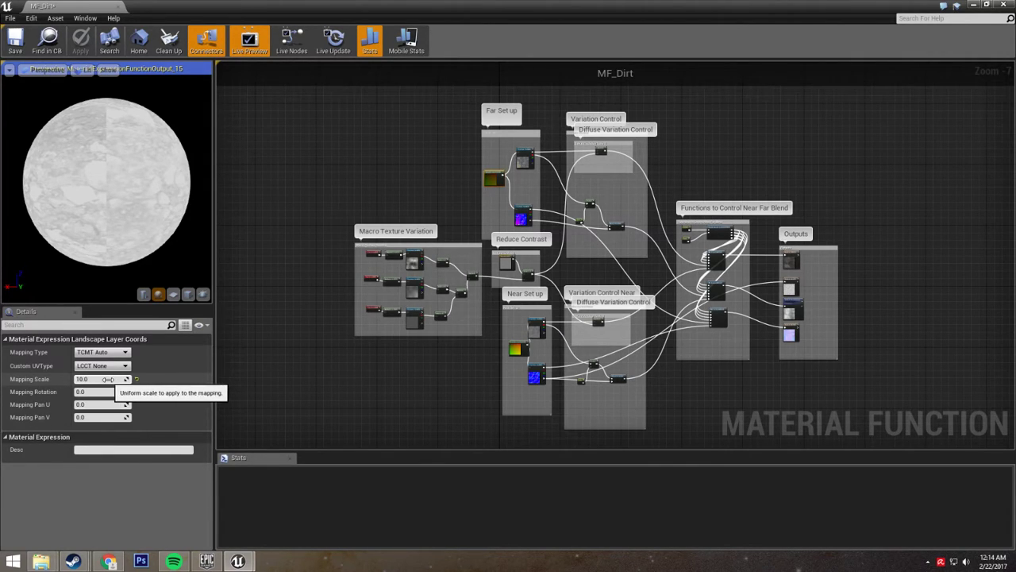
{"action": "right_click_drag", "start_coordinate": [436, 156], "coordinate": [430, 185]}
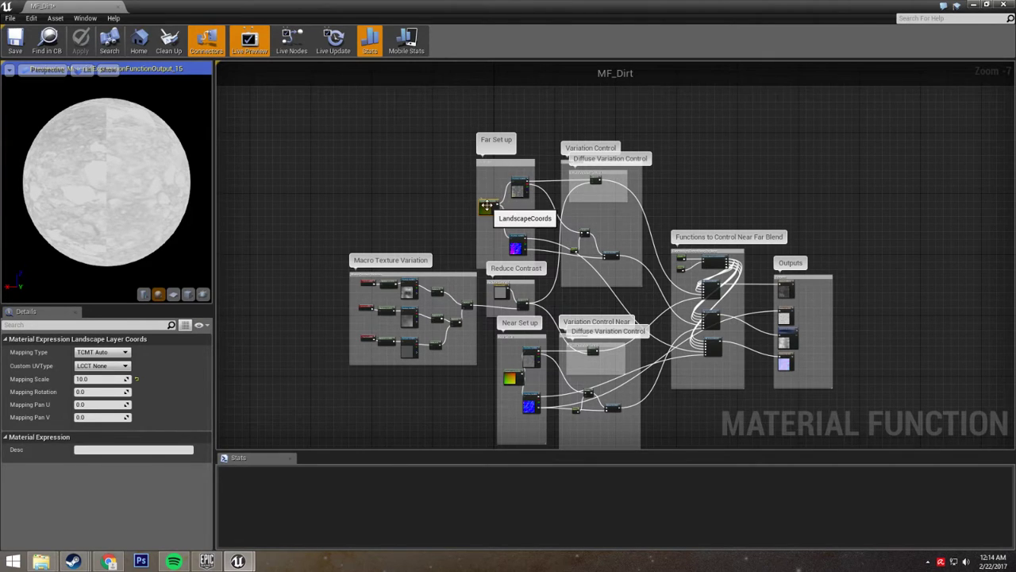
{"action": "left_click", "coordinate": [93, 378]}
{"action": "type", "text": "20"}
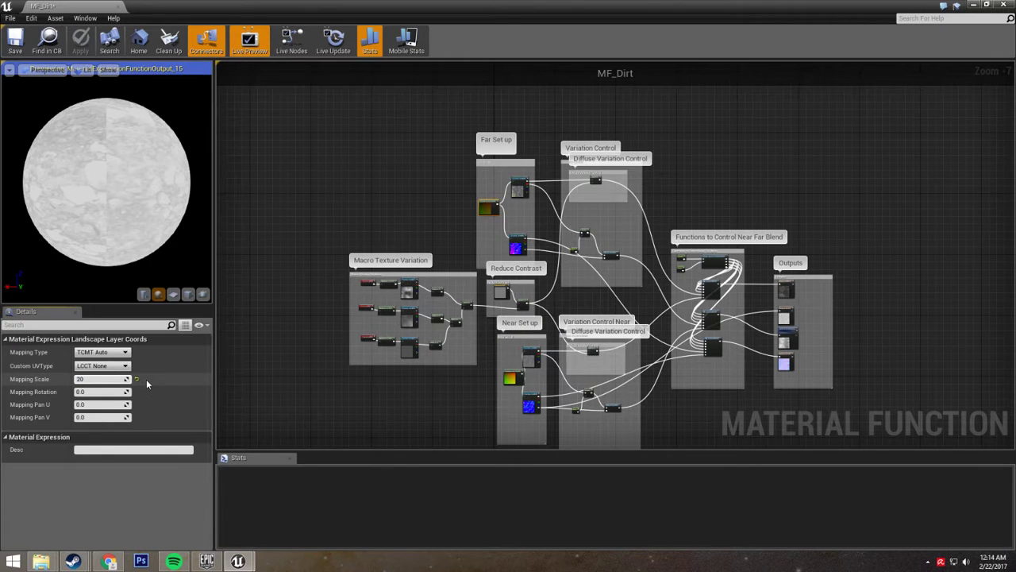
{"action": "key", "text": "Return"}
{"action": "left_click", "coordinate": [80, 45]}
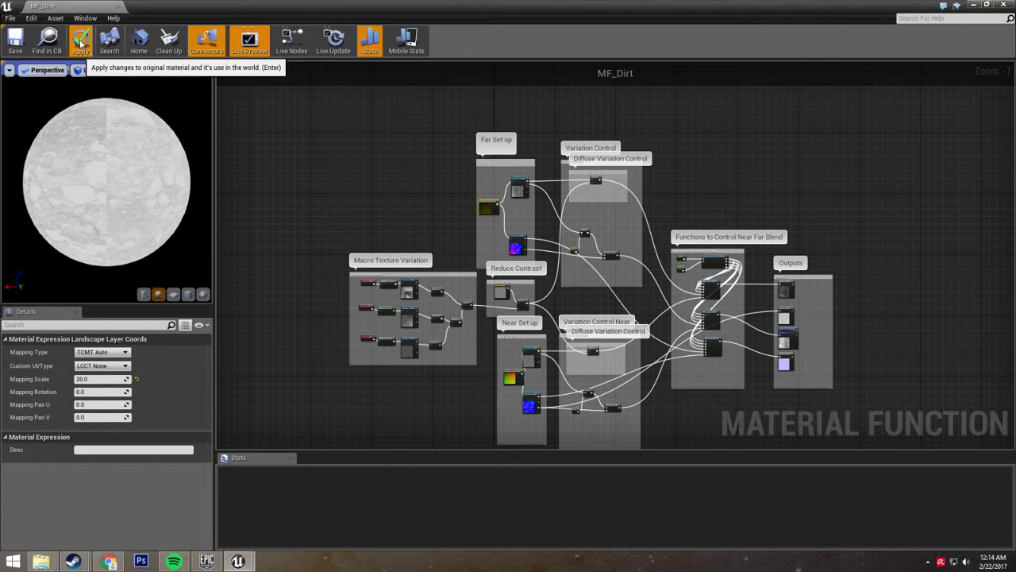
Return to the level and examine how the rescaled far dirt texture tiles and blends along the valley paths.
{"action": "left_click", "coordinate": [975, 6]}
{"action": "right_click_drag", "start_coordinate": [527, 203], "coordinate": [397, 219]}
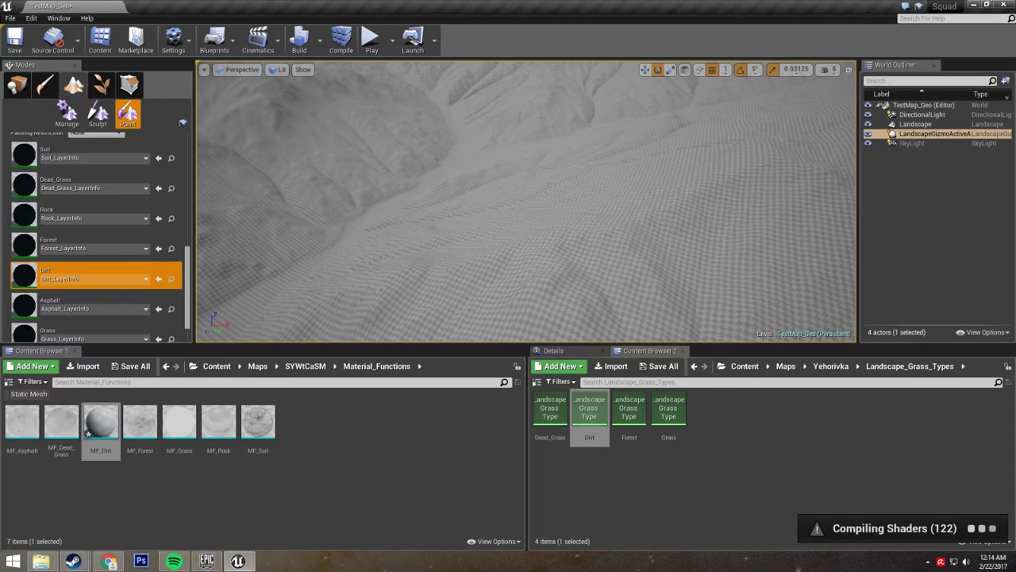
{"action": "mouse_move", "coordinate": [495, 240]}
{"action": "right_mouse_down"}
{"action": "mouse_move", "coordinate": [495, 231]}
{"action": "mouse_move", "coordinate": [445, 230]}
{"action": "right_mouse_up"}
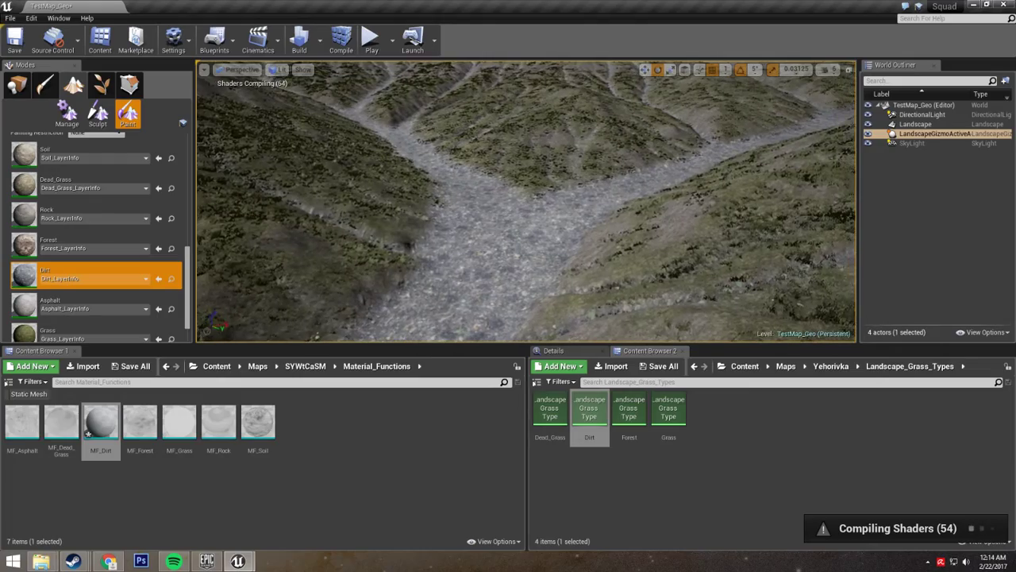
{"action": "key", "text": "s"}
{"action": "mouse_move", "coordinate": [526, 202]}
{"action": "right_mouse_down"}
{"action": "mouse_move", "coordinate": [525, 230]}
{"action": "mouse_move", "coordinate": [564, 222]}
{"action": "mouse_move", "coordinate": [508, 201]}
{"action": "right_mouse_up"}
{"action": "key", "text": "w"}
{"action": "key", "text": "a"}
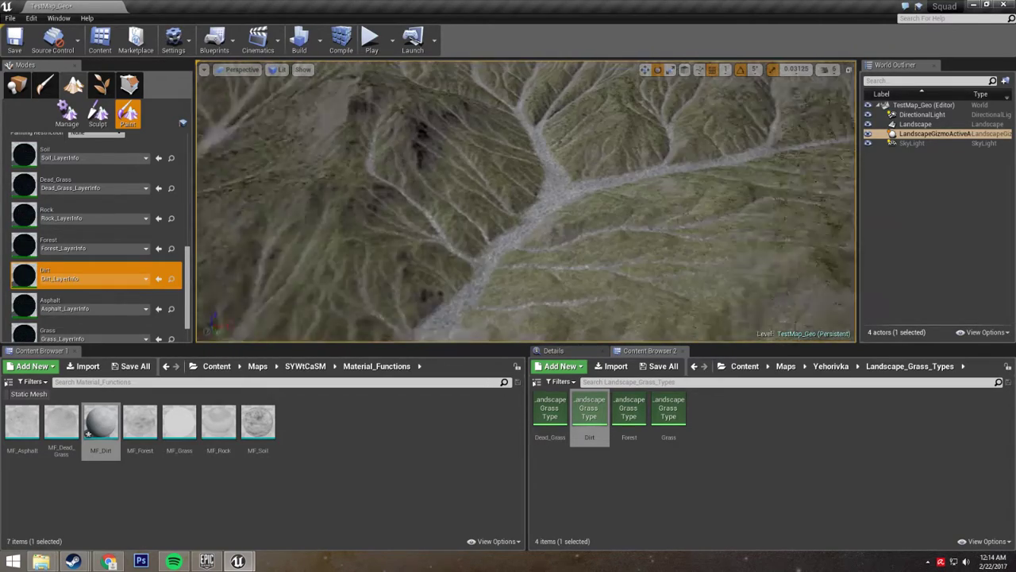
{"action": "key", "text": "w"}
{"action": "mouse_move", "coordinate": [526, 202]}
{"action": "right_mouse_down"}
{"action": "mouse_move", "coordinate": [511, 205]}
{"action": "mouse_move", "coordinate": [524, 196]}
{"action": "mouse_move", "coordinate": [543, 204]}
{"action": "mouse_move", "coordinate": [540, 212]}
{"action": "mouse_move", "coordinate": [512, 198]}
{"action": "mouse_move", "coordinate": [518, 170]}
{"action": "right_mouse_up"}
{"action": "key", "text": "w"}
{"action": "key", "text": "s"}
{"action": "right_click_drag", "start_coordinate": [631, 136], "coordinate": [630, 136]}
{"action": "right_click_drag", "start_coordinate": [526, 202], "coordinate": [523, 201]}
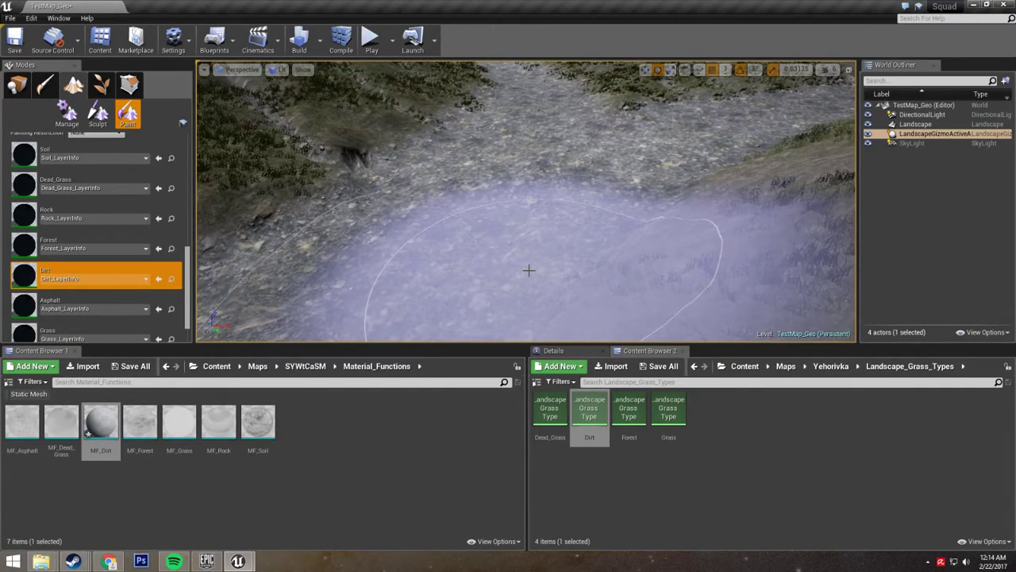
{"action": "right_click_drag", "start_coordinate": [529, 208], "coordinate": [527, 184]}
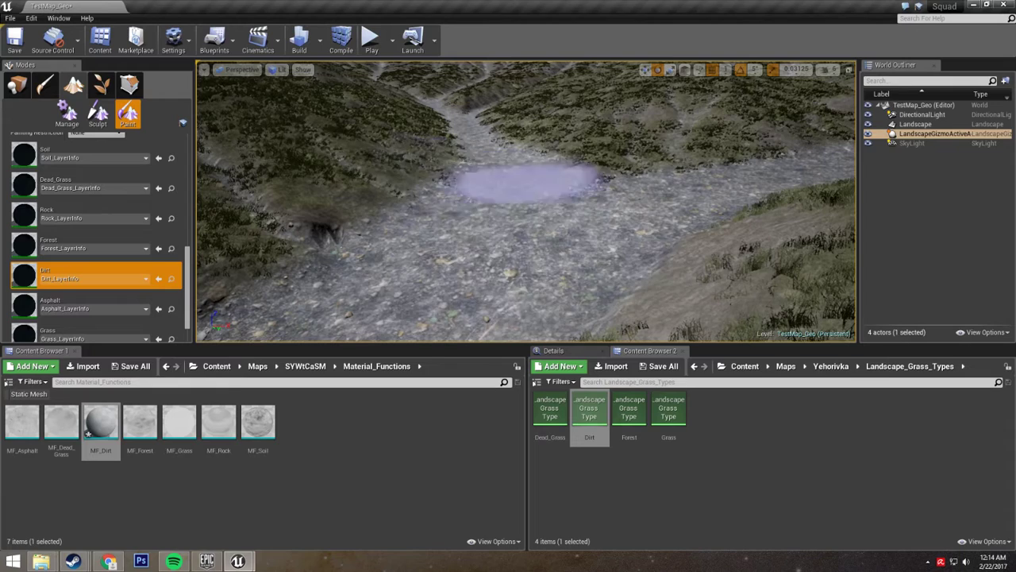
{"action": "right_click_drag", "start_coordinate": [454, 197], "coordinate": [454, 198]}
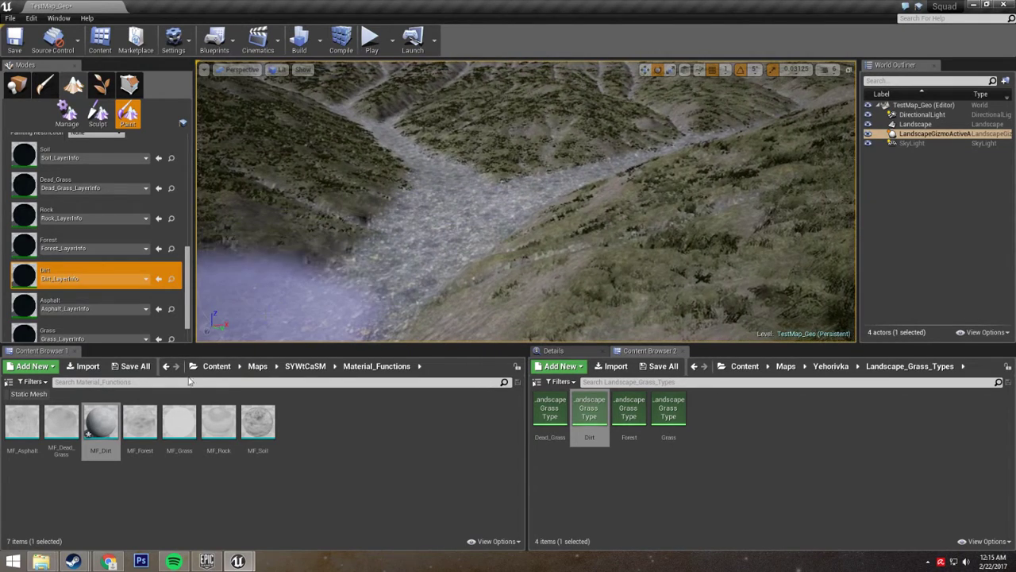
Reopen MF_Dirt, set the constant feeding Start Distance of Fools_Road_TerrainCamera to 500, and apply the change.
{"action": "double_click", "coordinate": [92, 421]}
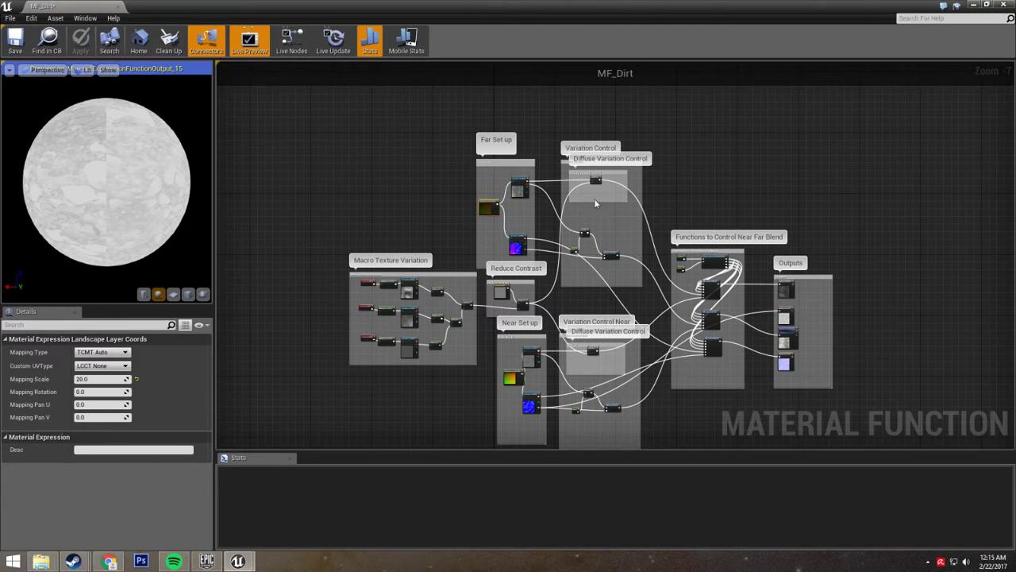
{"action": "right_click_drag", "start_coordinate": [681, 188], "coordinate": [555, 166]}
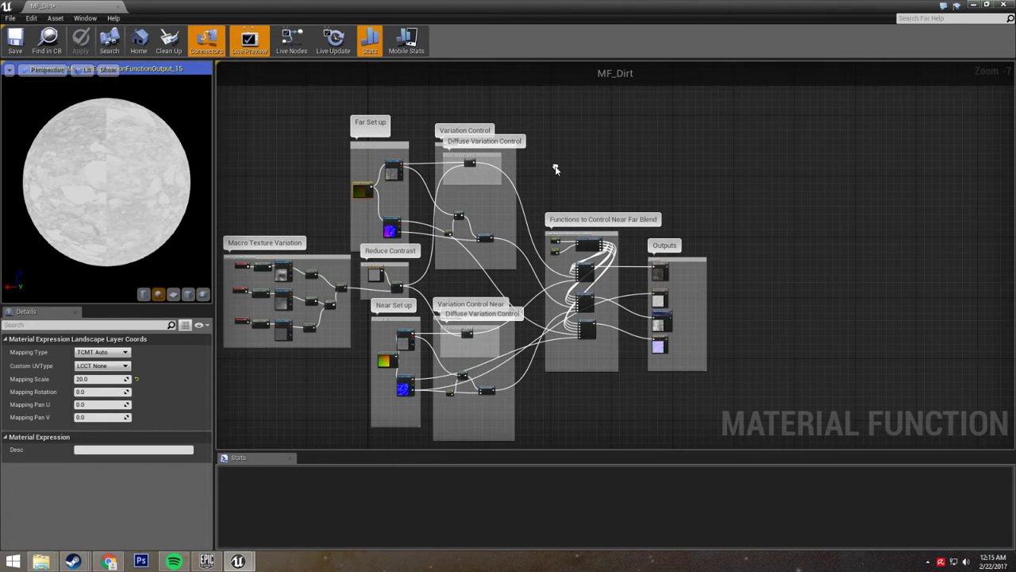
{"action": "scroll", "coordinate": [559, 250], "scroll_direction": "up", "scroll_amount": 8}
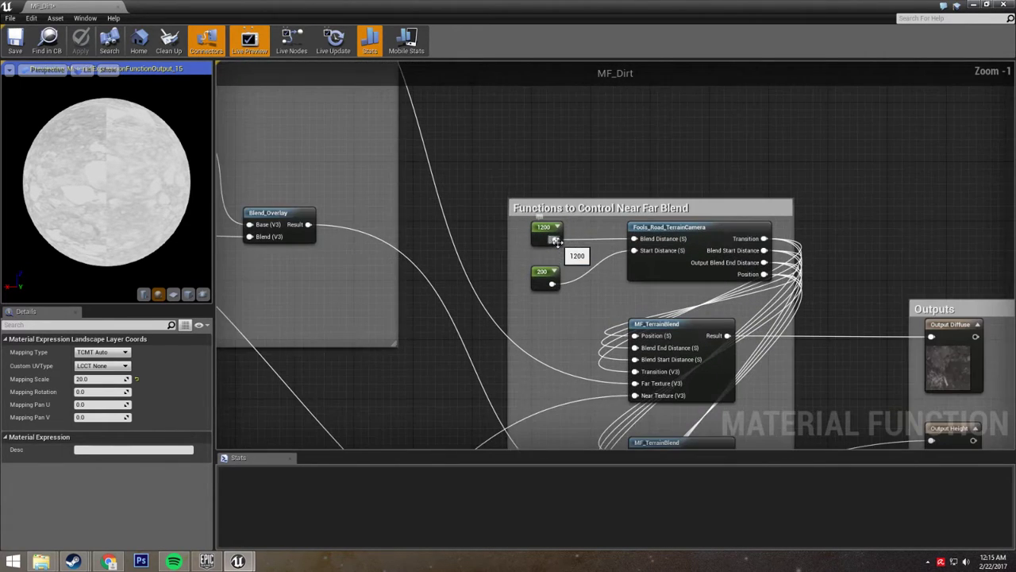
{"action": "right_click_drag", "start_coordinate": [573, 194], "coordinate": [599, 200]}
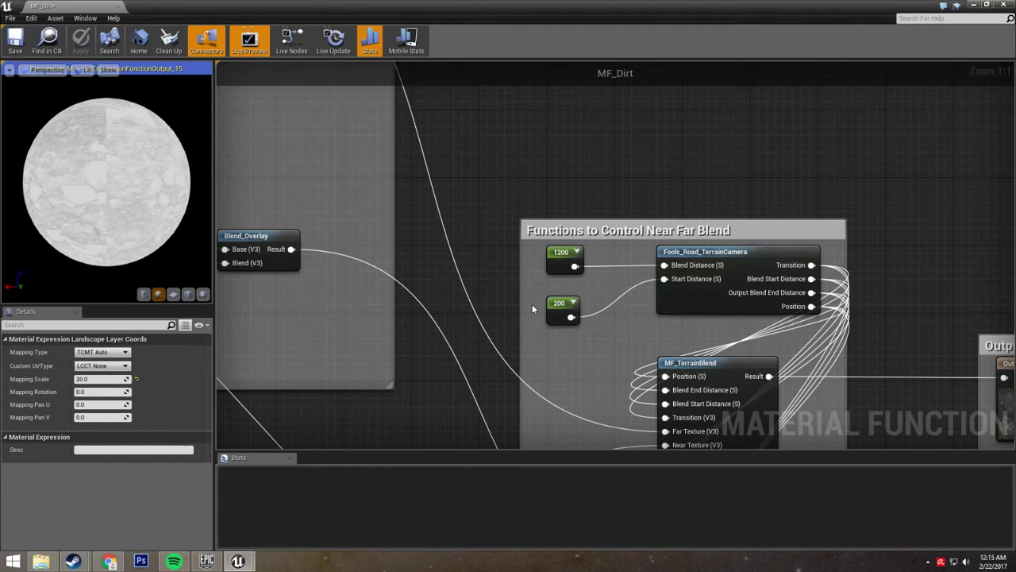
{"action": "left_click", "coordinate": [559, 303]}
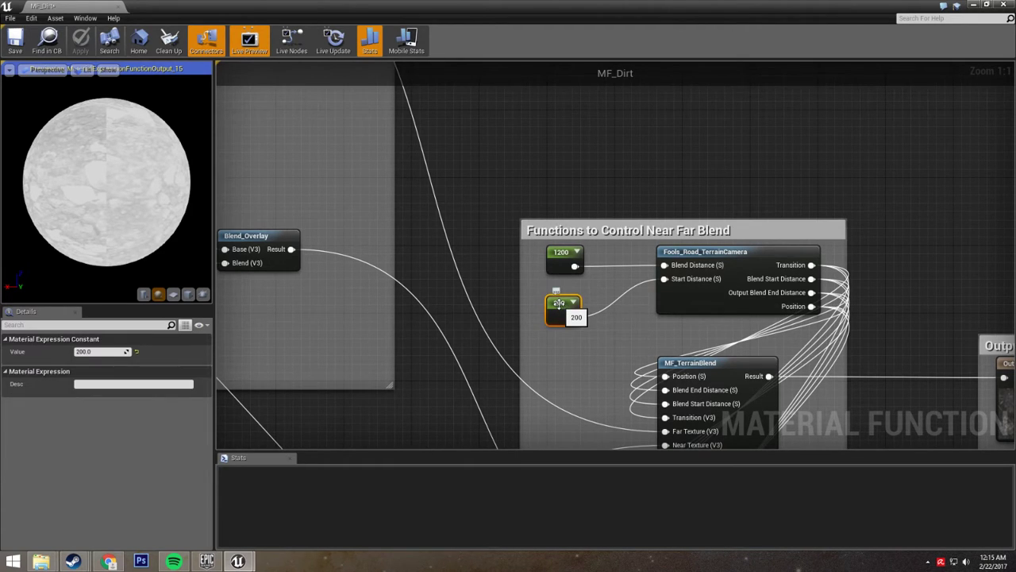
{"action": "left_click", "coordinate": [93, 351]}
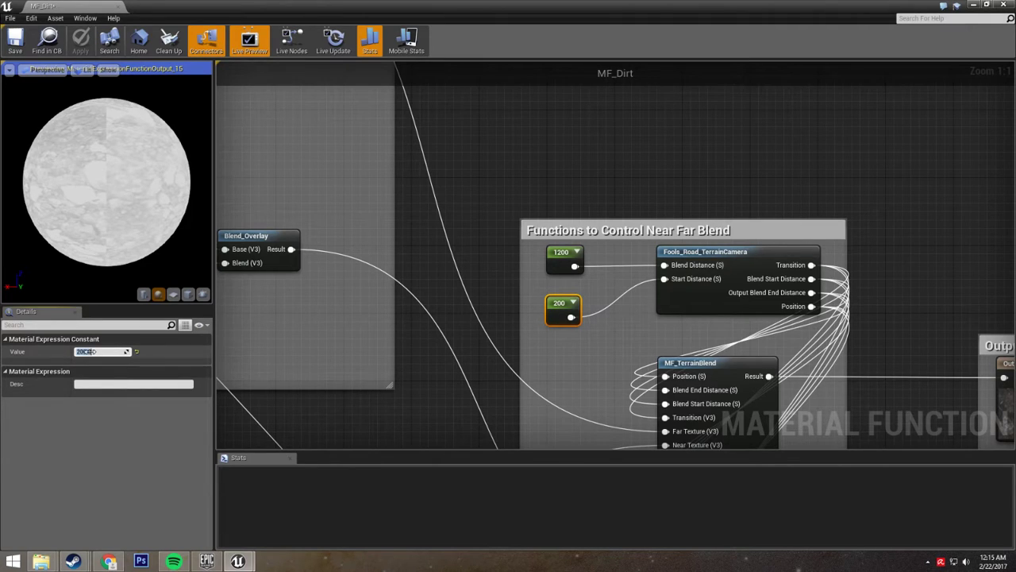
{"action": "type", "text": "500"}
{"action": "key", "text": "Return"}
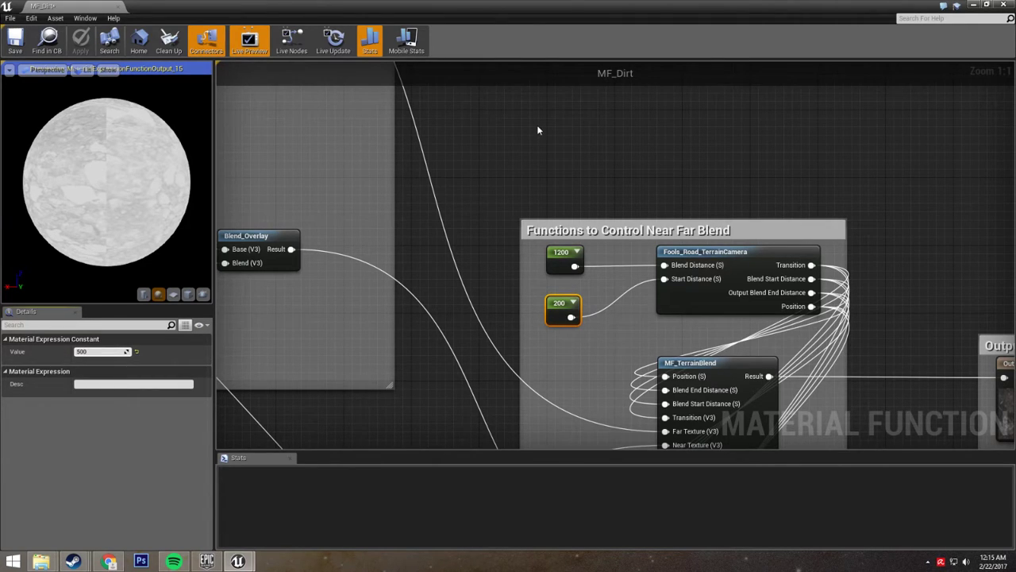
{"action": "left_click", "coordinate": [343, 130]}
{"action": "left_click", "coordinate": [80, 39]}
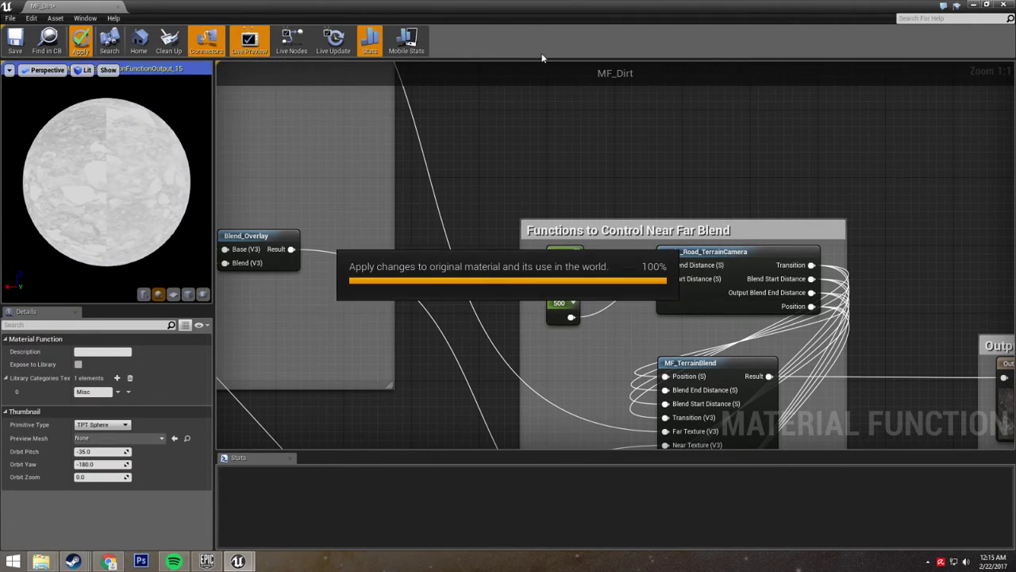
Return to the TestMap_Geo level and examine how the near and far dirt textures blend along the valley path.
{"action": "left_click", "coordinate": [974, 5]}
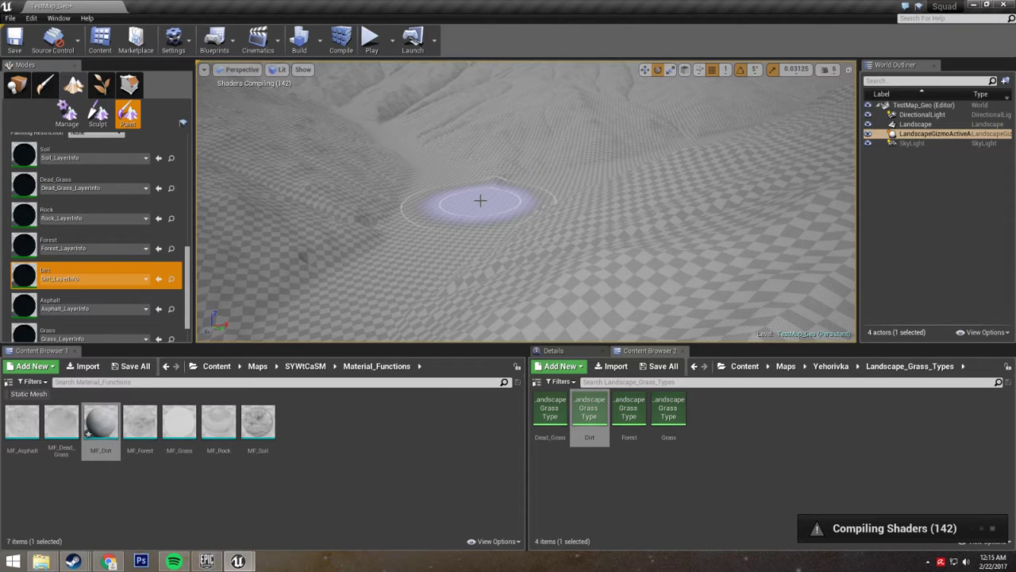
{"action": "key", "text": "w"}
{"action": "mouse_move", "coordinate": [454, 222]}
{"action": "right_mouse_down"}
{"action": "mouse_move", "coordinate": [421, 242]}
{"action": "mouse_move", "coordinate": [459, 229]}
{"action": "mouse_move", "coordinate": [450, 225]}
{"action": "right_mouse_up"}
{"action": "key", "text": "s"}
{"action": "scroll", "coordinate": [449, 226], "scroll_direction": "down", "scroll_amount": 1}
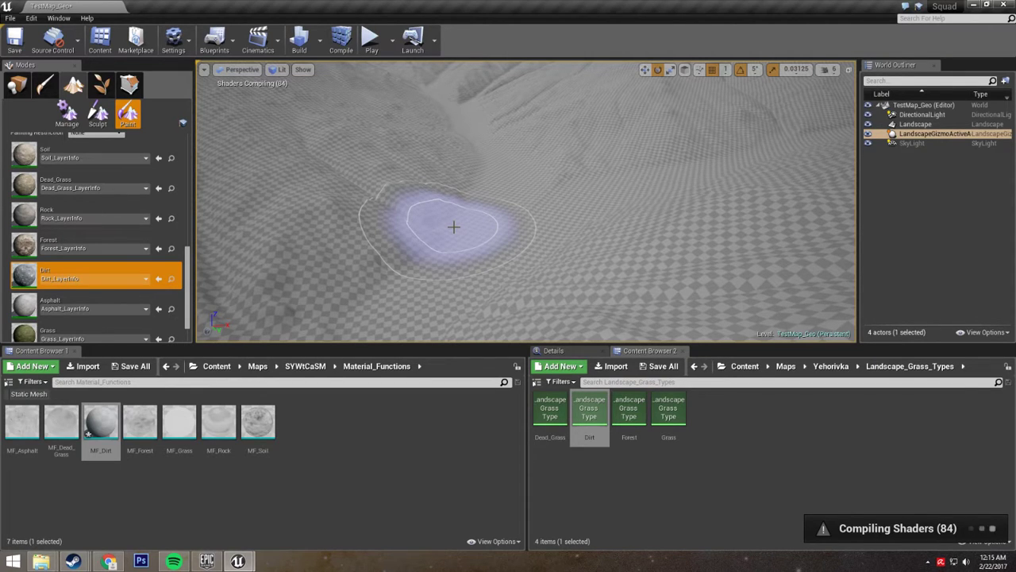
{"action": "key", "text": "w"}
{"action": "right_click_drag", "start_coordinate": [455, 227], "coordinate": [454, 227]}
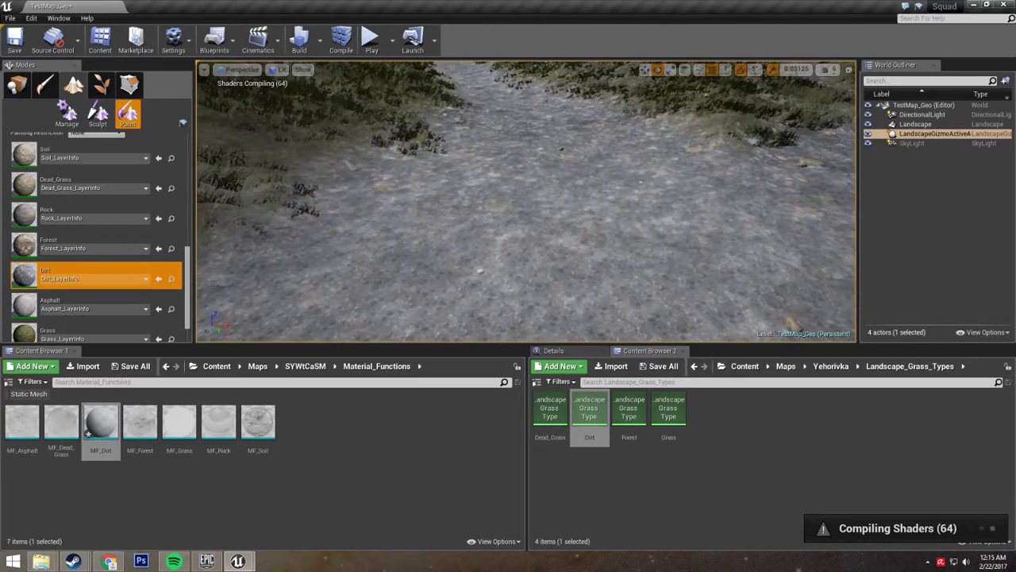
{"action": "right_click_drag", "start_coordinate": [357, 187], "coordinate": [358, 186]}
{"action": "key", "text": "w"}
{"action": "key", "text": "s"}
{"action": "key", "text": "w"}
{"action": "right_click_drag", "start_coordinate": [525, 150], "coordinate": [524, 207]}
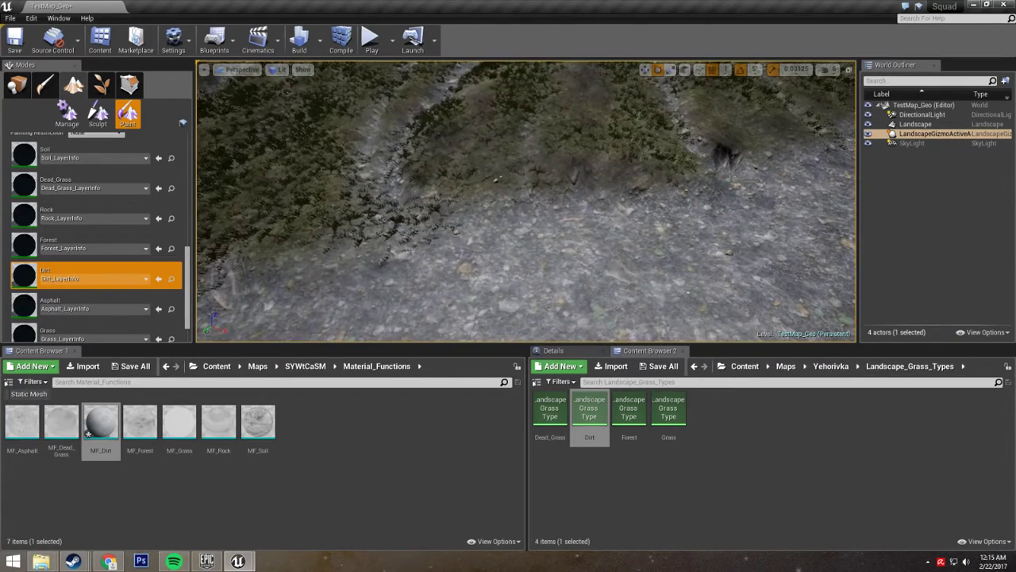
{"action": "mouse_move", "coordinate": [527, 201]}
{"action": "right_mouse_down"}
{"action": "mouse_move", "coordinate": [548, 219]}
{"action": "mouse_move", "coordinate": [512, 214]}
{"action": "right_mouse_up"}
{"action": "mouse_move", "coordinate": [478, 154]}
{"action": "right_mouse_down"}
{"action": "mouse_move", "coordinate": [476, 167]}
{"action": "mouse_move", "coordinate": [508, 151]}
{"action": "mouse_move", "coordinate": [478, 154]}
{"action": "right_mouse_up"}
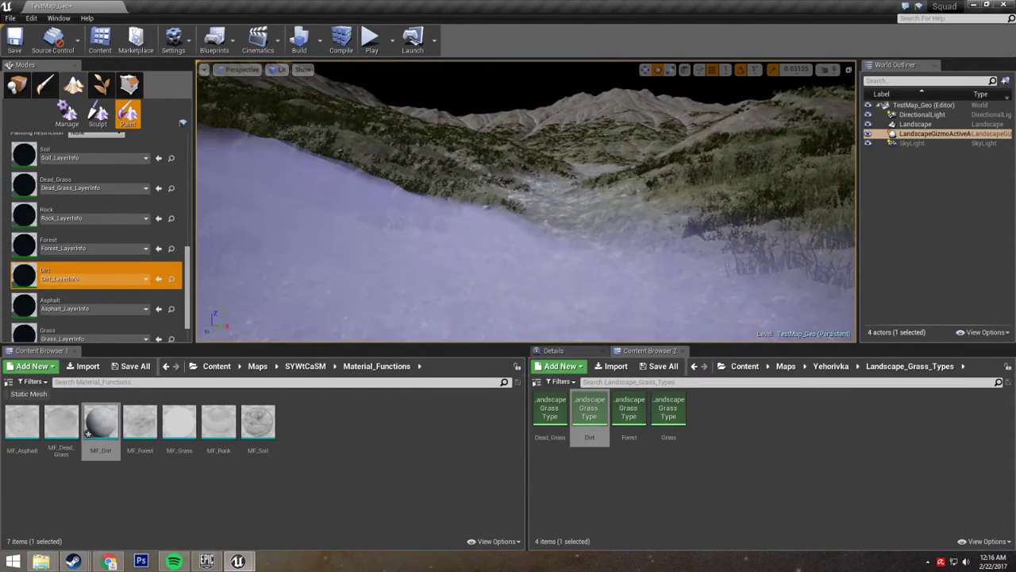
Reopen MF_Dirt and review its whole node graph, from Macro Texture Variation and the near and far setups to the Outputs.
{"action": "double_click", "coordinate": [92, 431]}
{"action": "right_click_drag", "start_coordinate": [465, 209], "coordinate": [643, 110]}
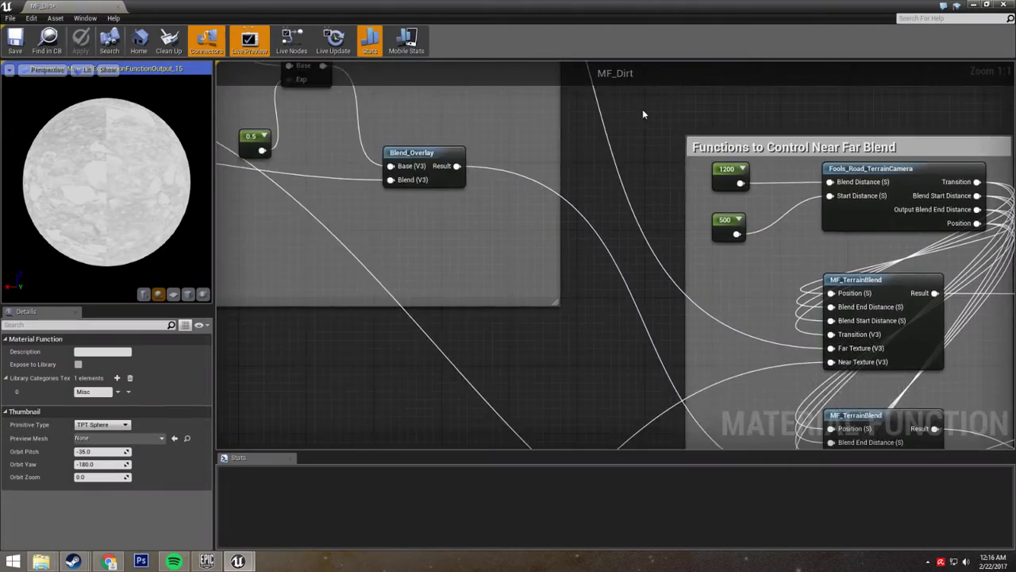
{"action": "scroll", "coordinate": [642, 112], "scroll_direction": "down", "scroll_amount": 7}
{"action": "right_click_drag", "start_coordinate": [542, 167], "coordinate": [541, 273]}
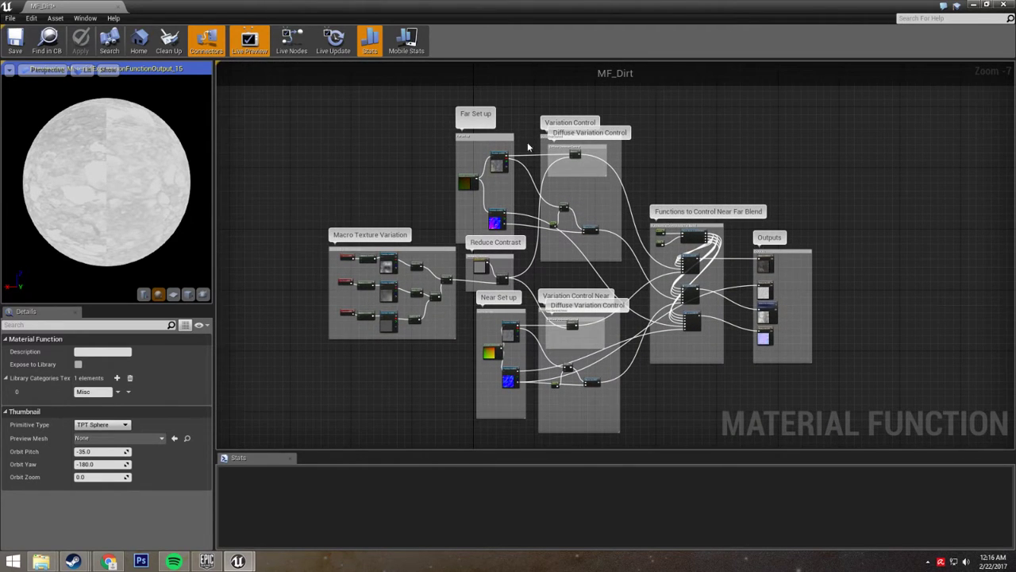
{"action": "right_click_drag", "start_coordinate": [391, 177], "coordinate": [366, 151]}
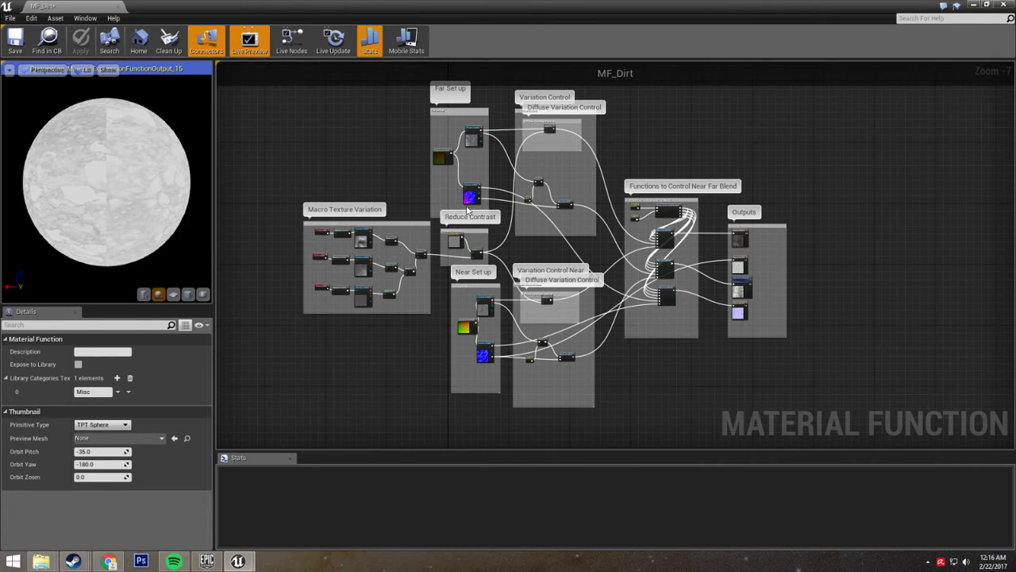
{"action": "right_click_drag", "start_coordinate": [653, 217], "coordinate": [624, 189]}
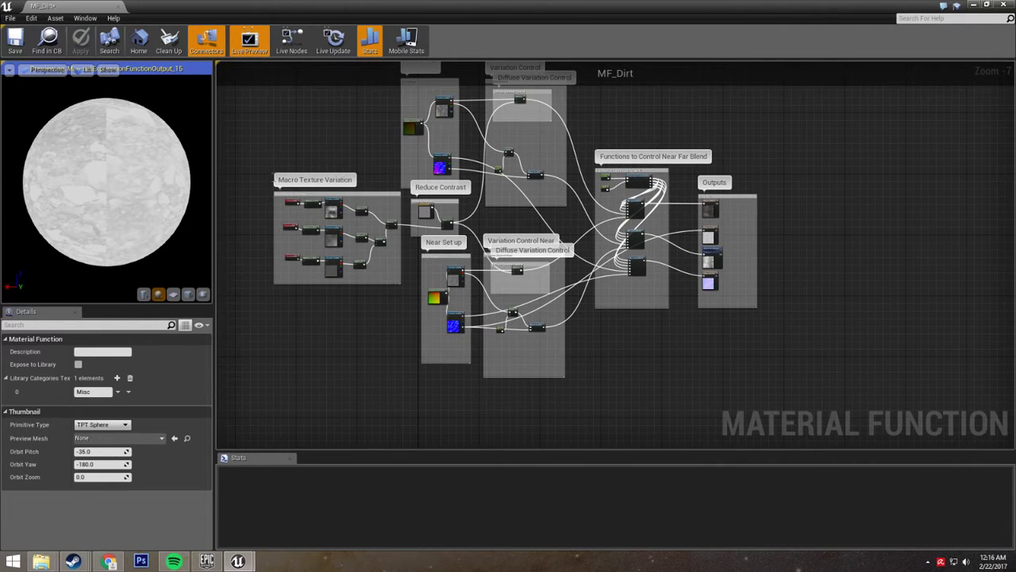
{"action": "right_click_drag", "start_coordinate": [282, 113], "coordinate": [344, 168]}
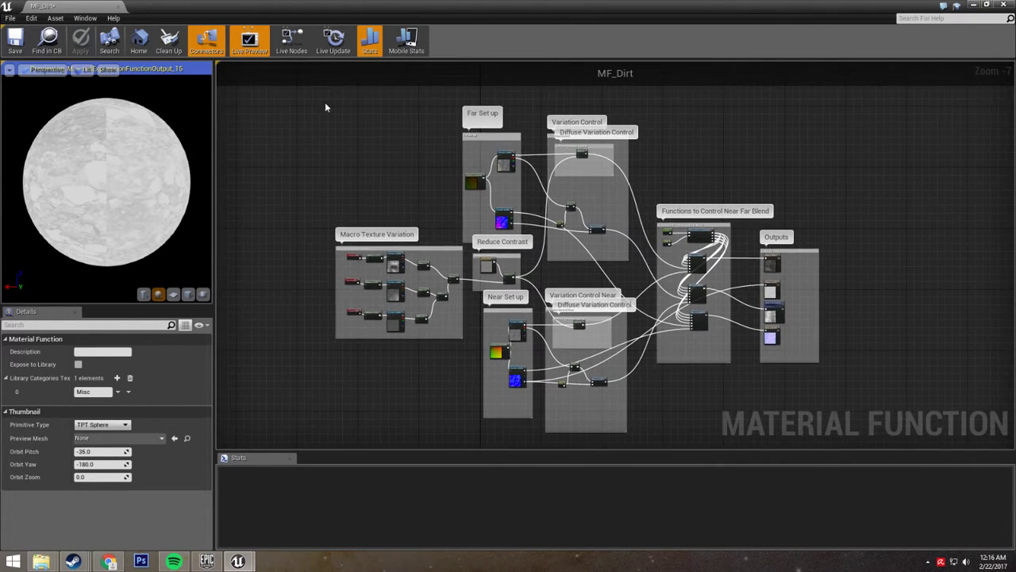
{"action": "key", "text": "Home"}
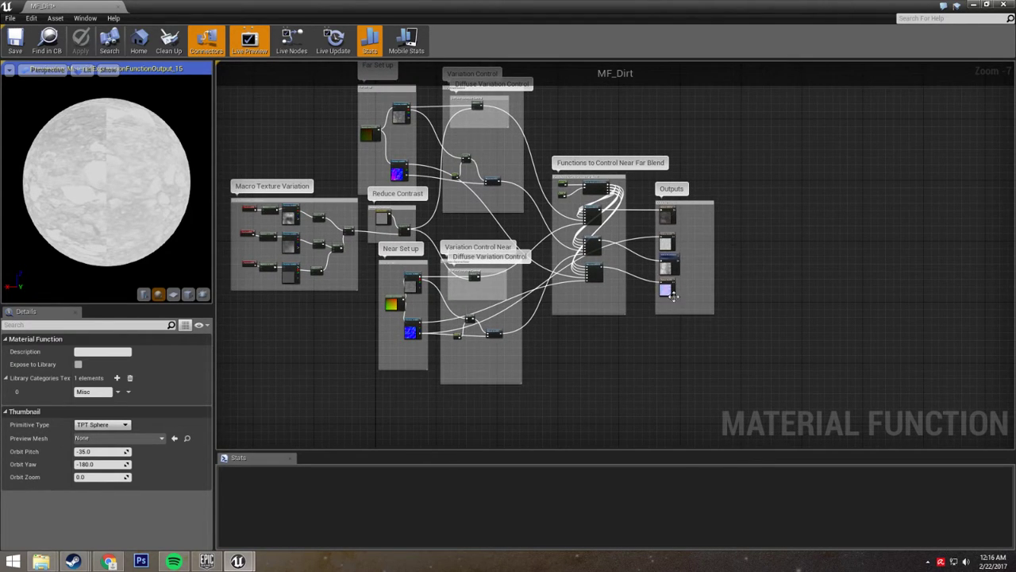
{"action": "right_click_drag", "start_coordinate": [575, 248], "coordinate": [778, 280]}
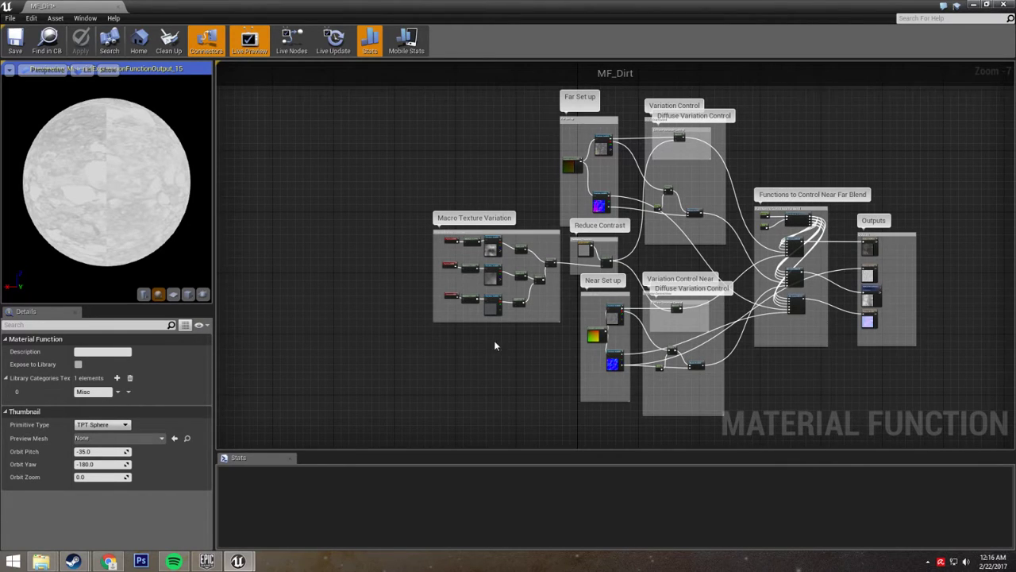
{"action": "right_click_drag", "start_coordinate": [782, 116], "coordinate": [667, 125]}
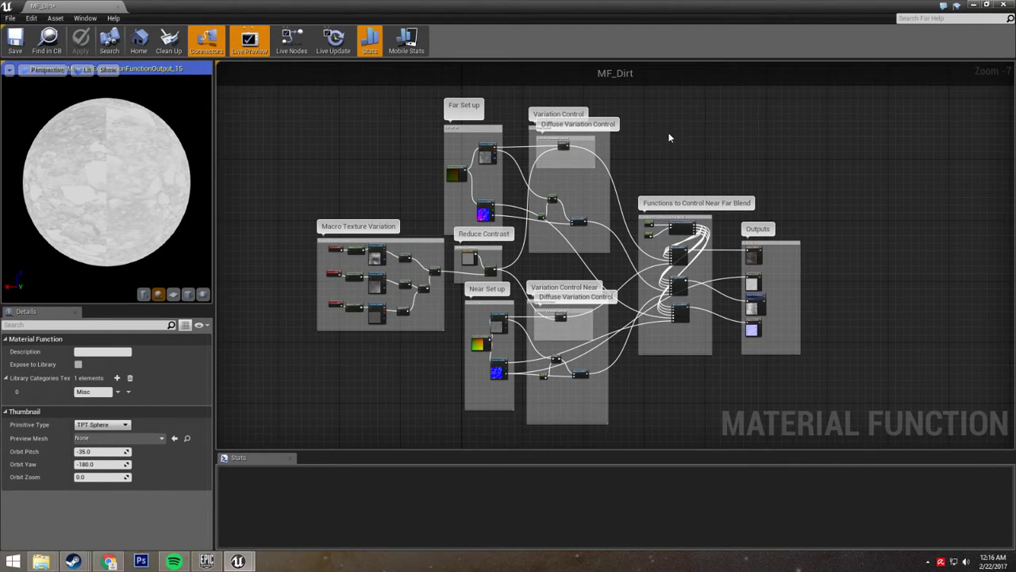
{"action": "right_click_drag", "start_coordinate": [662, 148], "coordinate": [640, 145]}
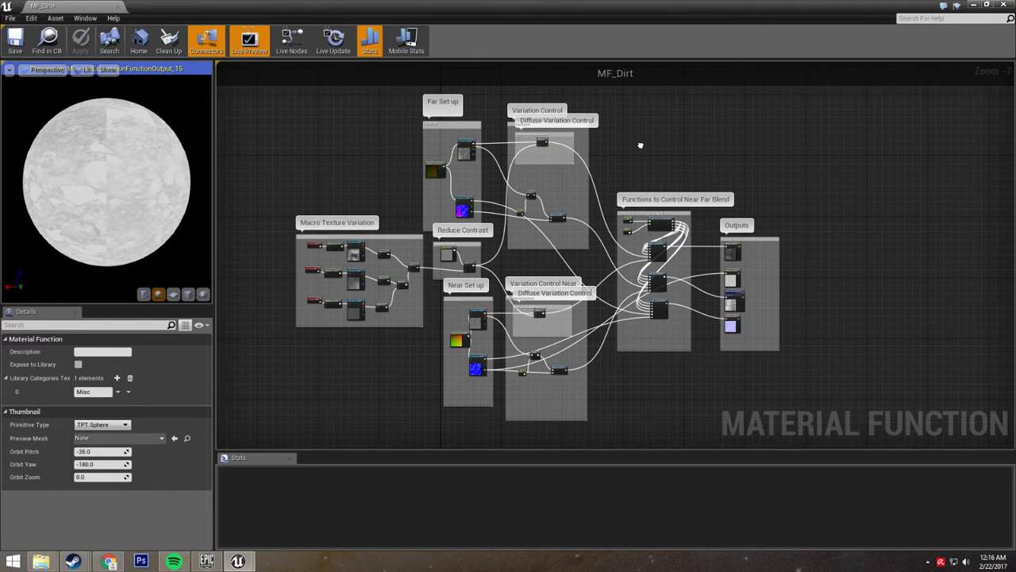
{"action": "right_click_drag", "start_coordinate": [662, 163], "coordinate": [648, 155]}
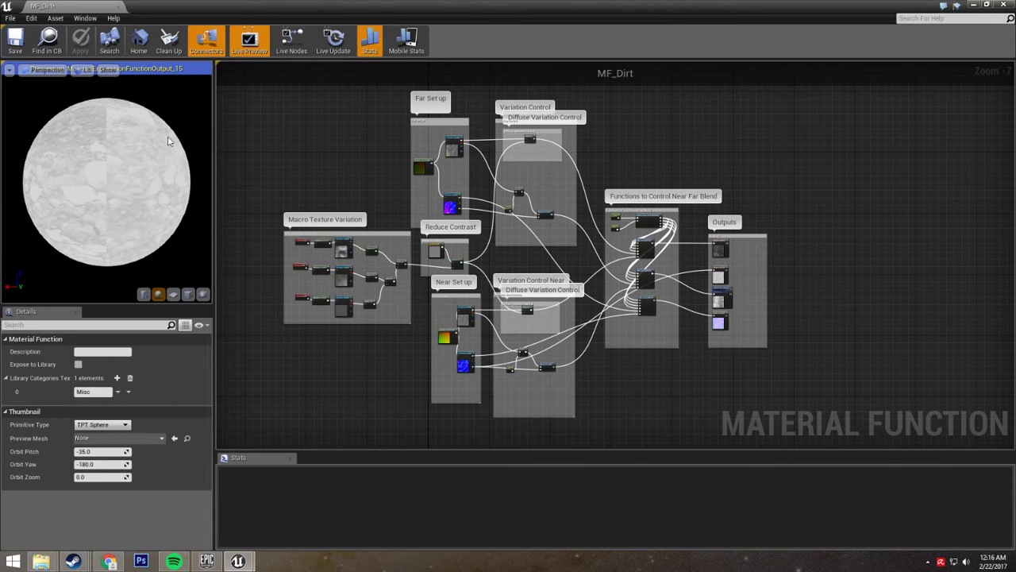
Go back to the level and examine the dirt paths and hillsides from above.
{"action": "left_click", "coordinate": [975, 5]}
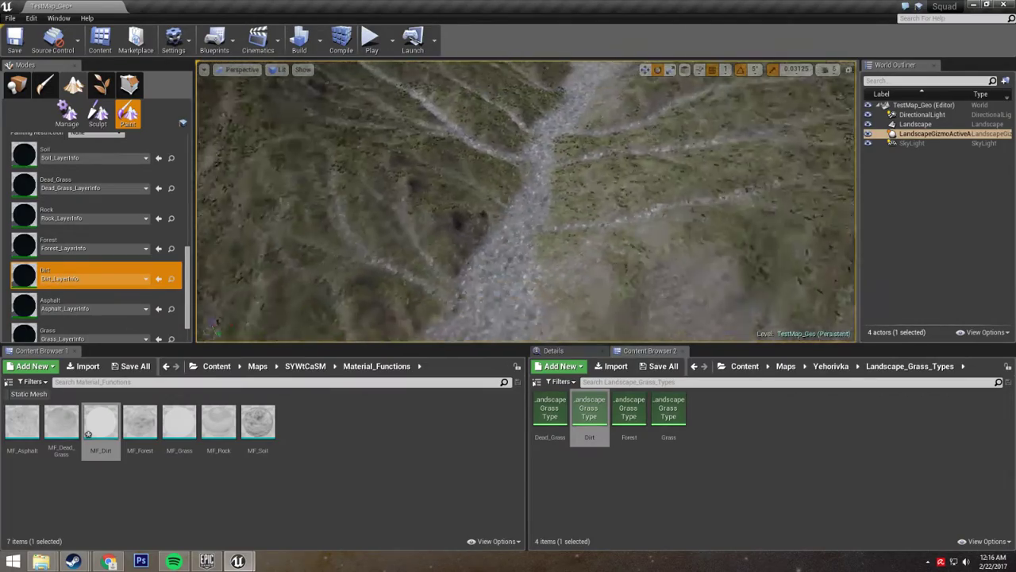
{"action": "right_click_drag", "start_coordinate": [526, 201], "coordinate": [501, 226]}
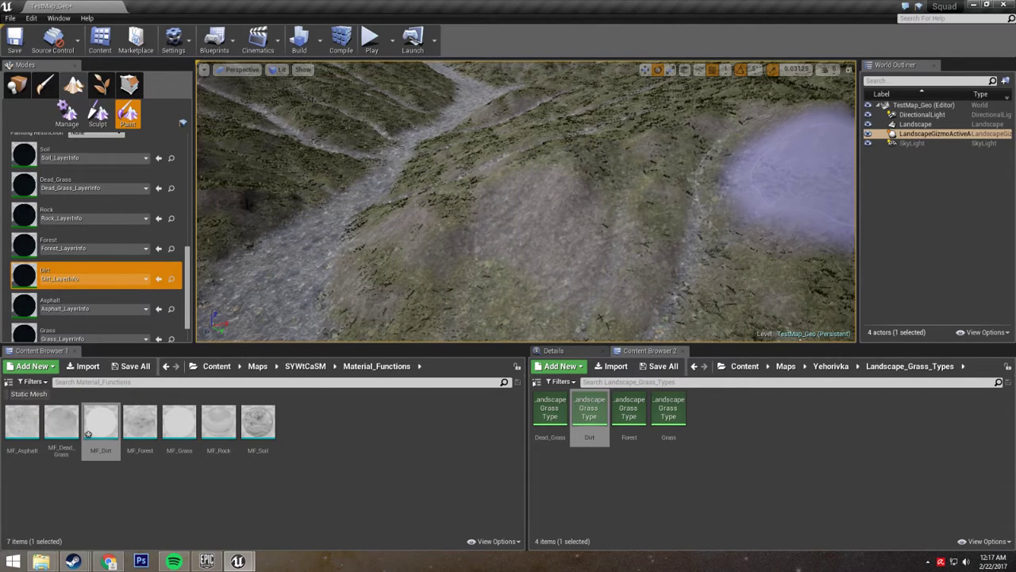
{"action": "key", "text": "w"}
{"action": "mouse_move", "coordinate": [457, 185]}
{"action": "right_mouse_down"}
{"action": "mouse_move", "coordinate": [468, 190]}
{"action": "mouse_move", "coordinate": [465, 222]}
{"action": "mouse_move", "coordinate": [476, 213]}
{"action": "right_mouse_up"}
{"action": "key", "text": "s"}
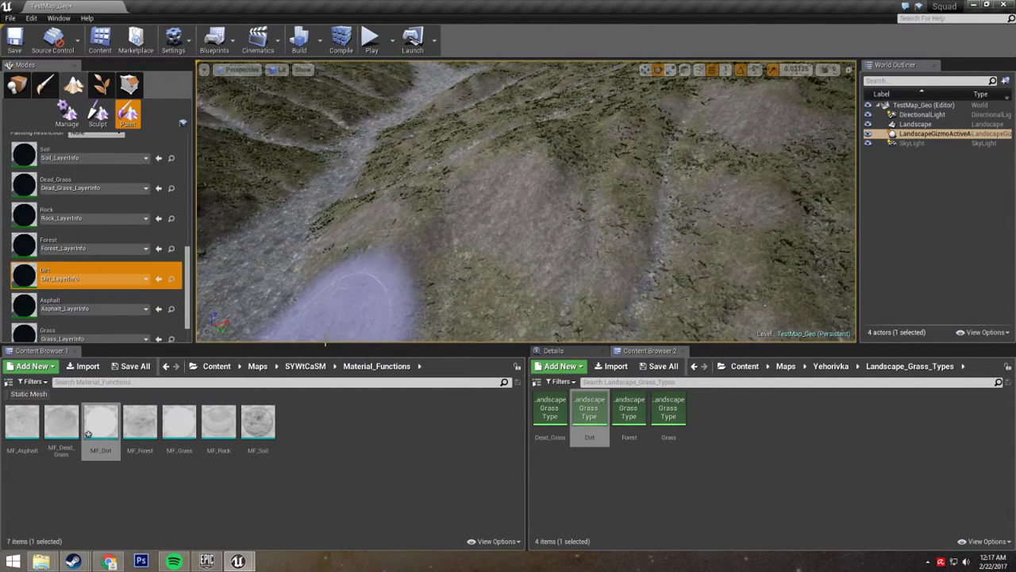
Duplicate the Testmap_Master material in the SYWtCaSM folder and name the copy Testmap_Master_Hole.
{"action": "left_click", "coordinate": [305, 366]}
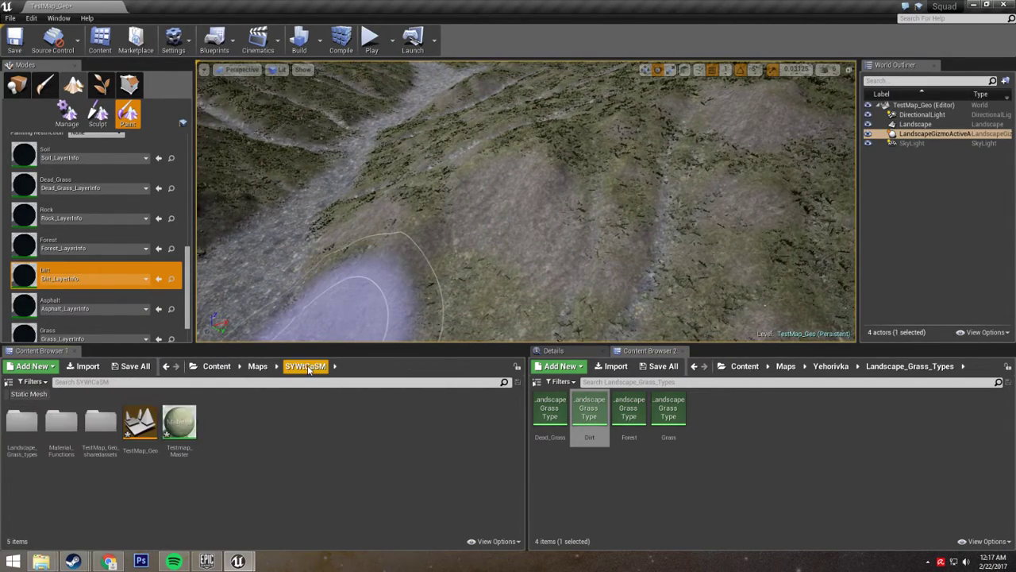
{"action": "right_click", "coordinate": [181, 427]}
{"action": "left_click", "coordinate": [213, 248]}
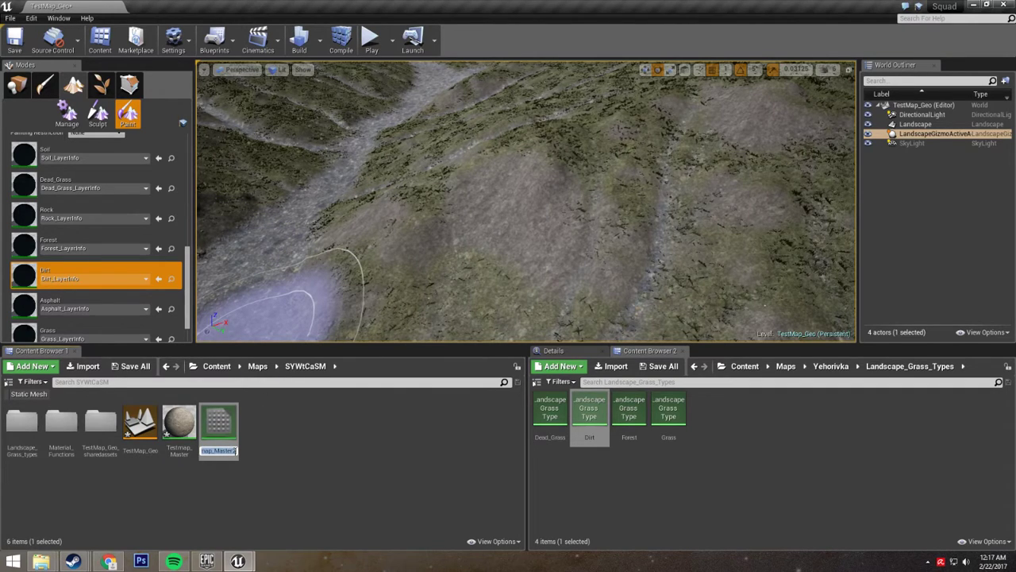
{"action": "left_click", "coordinate": [235, 451]}
{"action": "key", "text": "BackSpace"}
{"action": "type", "text": "_"}
{"action": "key", "text": "BackSpace"}
{"action": "type", "text": "_Hei"}
{"action": "key", "text": "Return"}
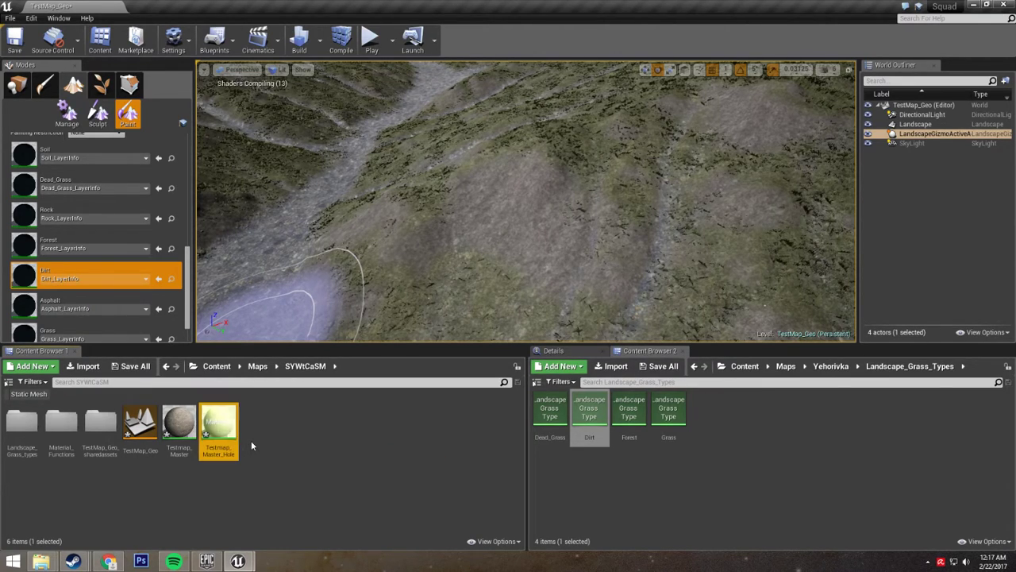
{"action": "left_click", "coordinate": [302, 436]}
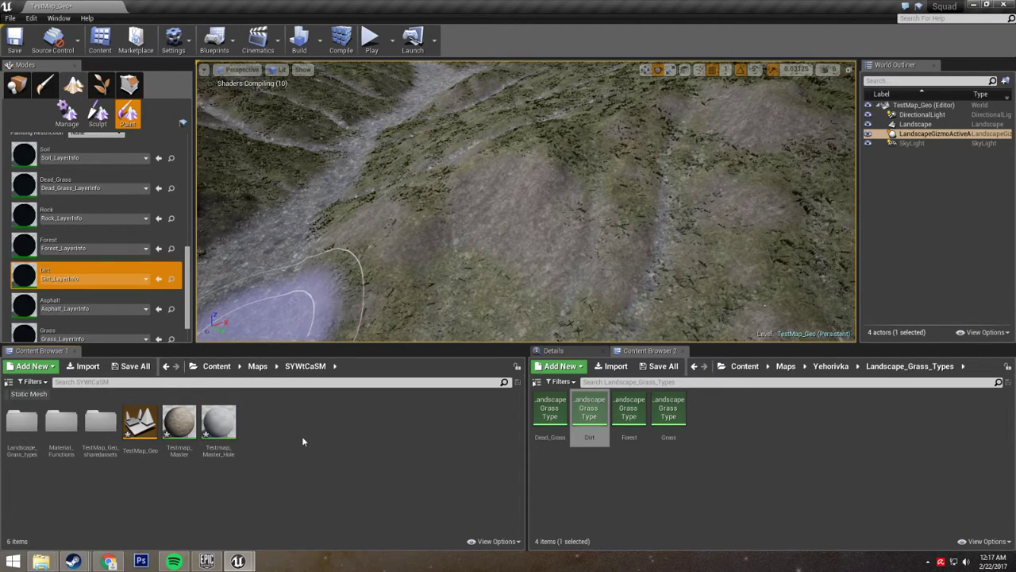
Open the Testmap_Master_Hole material and set its Blend Mode to Masked.
{"action": "double_click", "coordinate": [221, 429]}
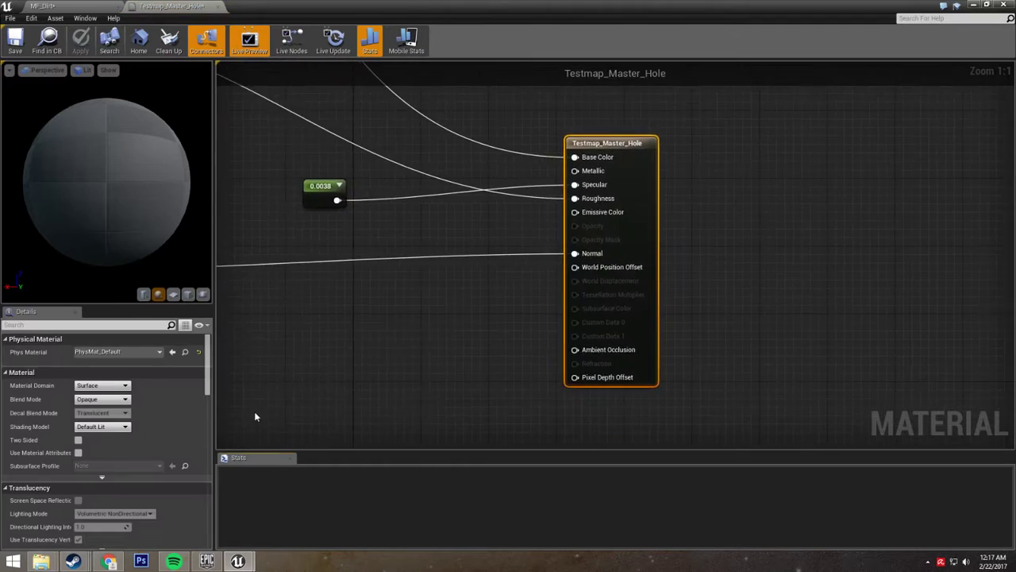
{"action": "right_click_drag", "start_coordinate": [311, 372], "coordinate": [549, 358]}
{"action": "scroll", "coordinate": [548, 357], "scroll_direction": "down", "scroll_amount": 3}
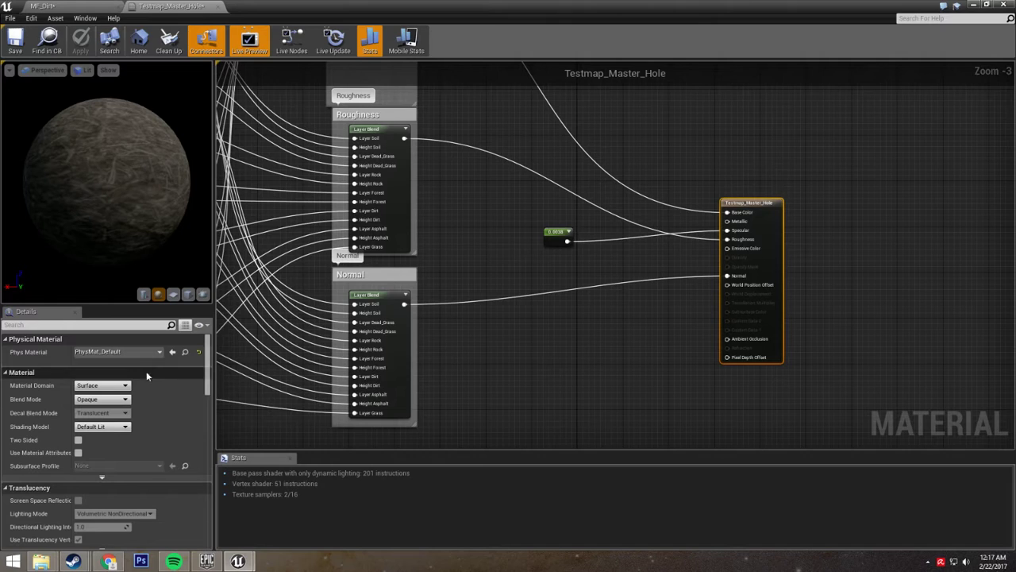
{"action": "left_click", "coordinate": [101, 399]}
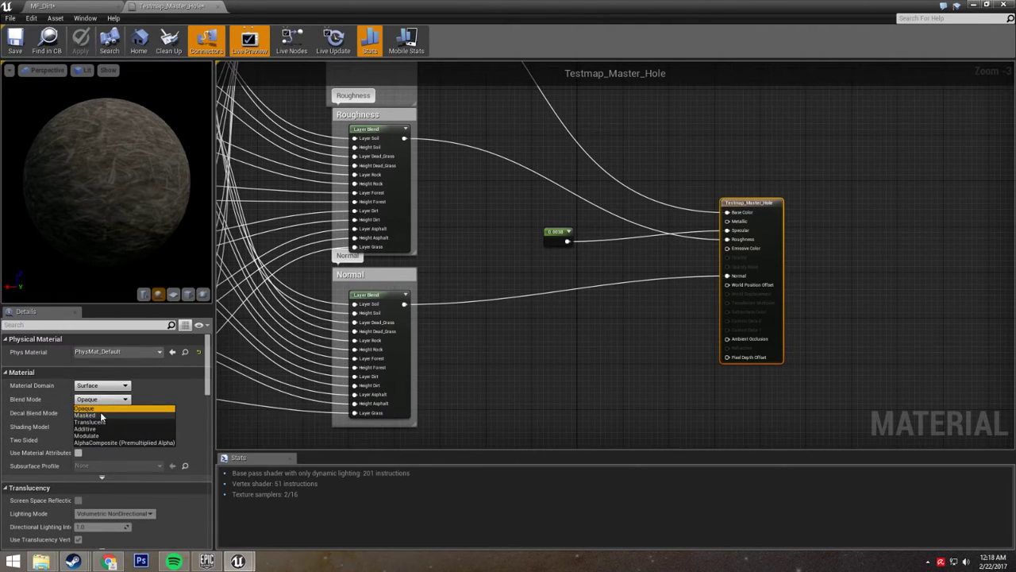
{"action": "left_click", "coordinate": [100, 413]}
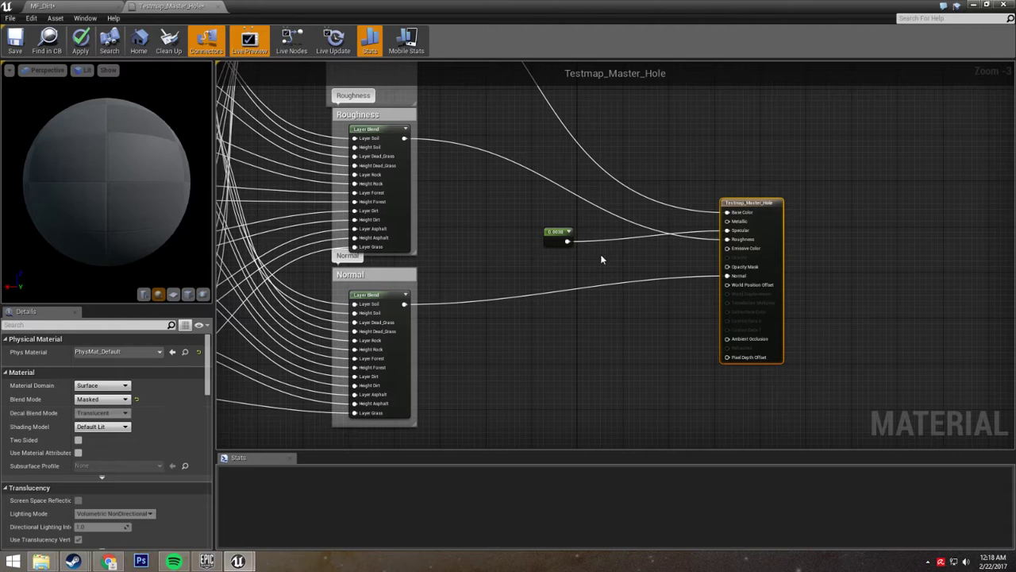
Add a Landscape Visibility Mask node connected to the Opacity Mask of Testmap_Master_Hole, then save and close the material.
{"action": "right_click", "coordinate": [602, 258]}
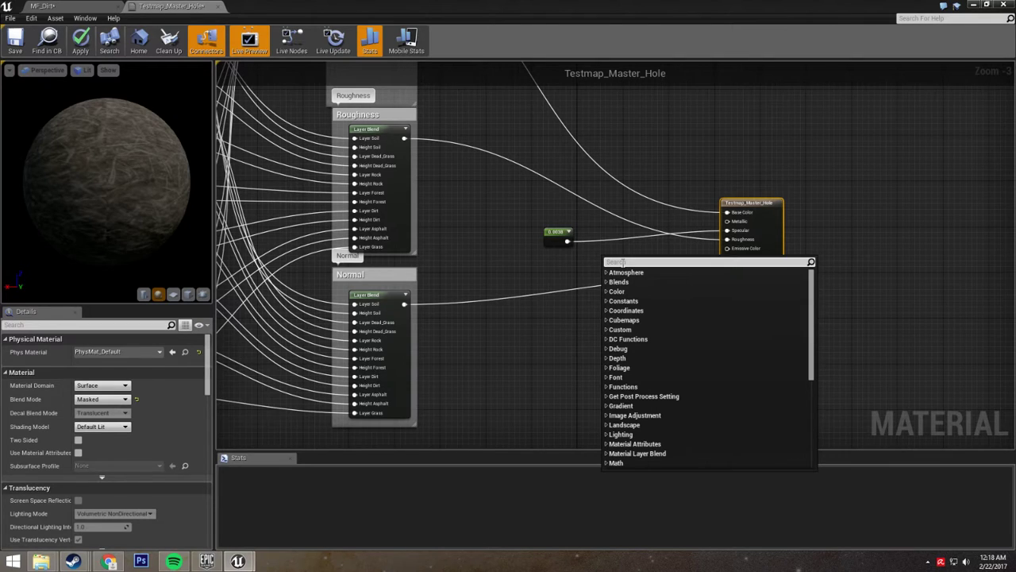
{"action": "type", "text": "Landscape Vi"}
{"action": "left_click", "coordinate": [623, 282]}
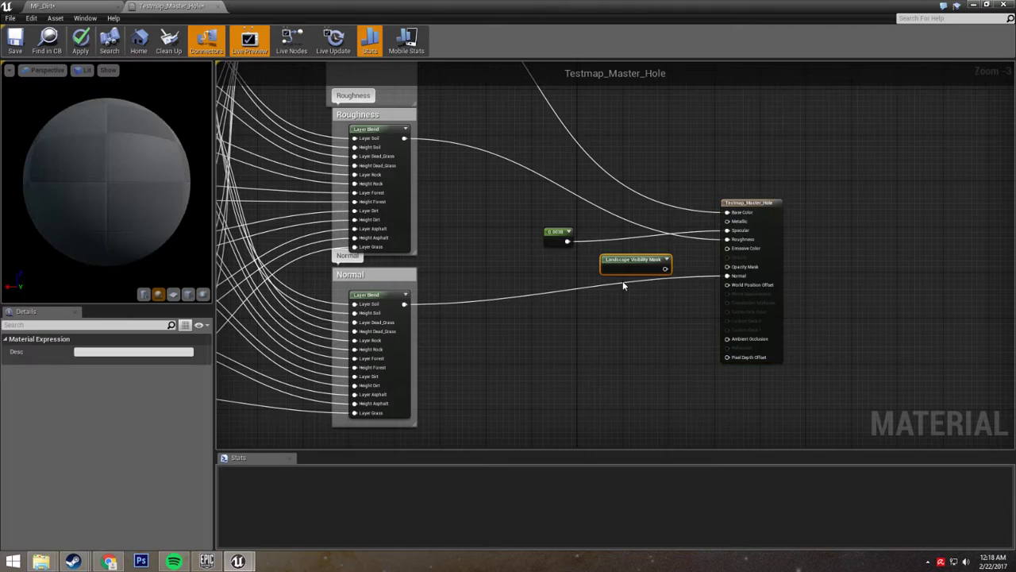
{"action": "scroll", "coordinate": [571, 311], "scroll_direction": "up", "scroll_amount": 2}
{"action": "left_click_drag", "start_coordinate": [609, 270], "coordinate": [699, 270]}
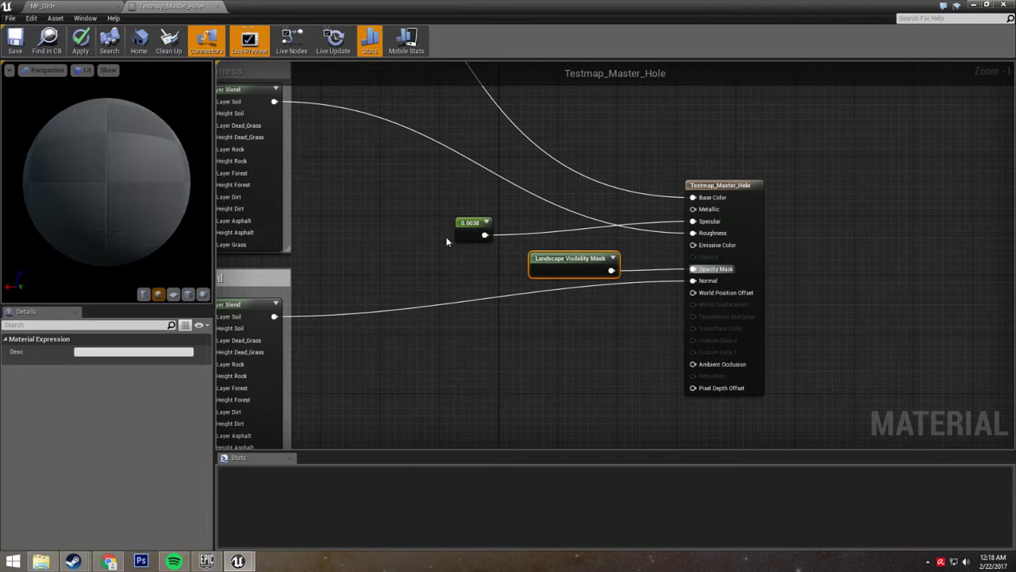
{"action": "left_click", "coordinate": [15, 38]}
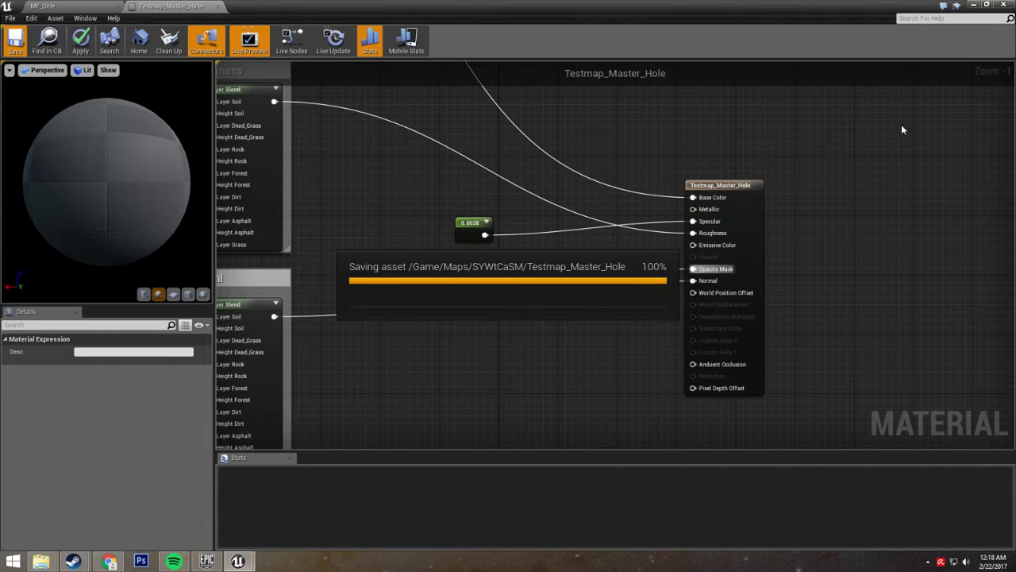
{"action": "left_click", "coordinate": [1002, 8]}
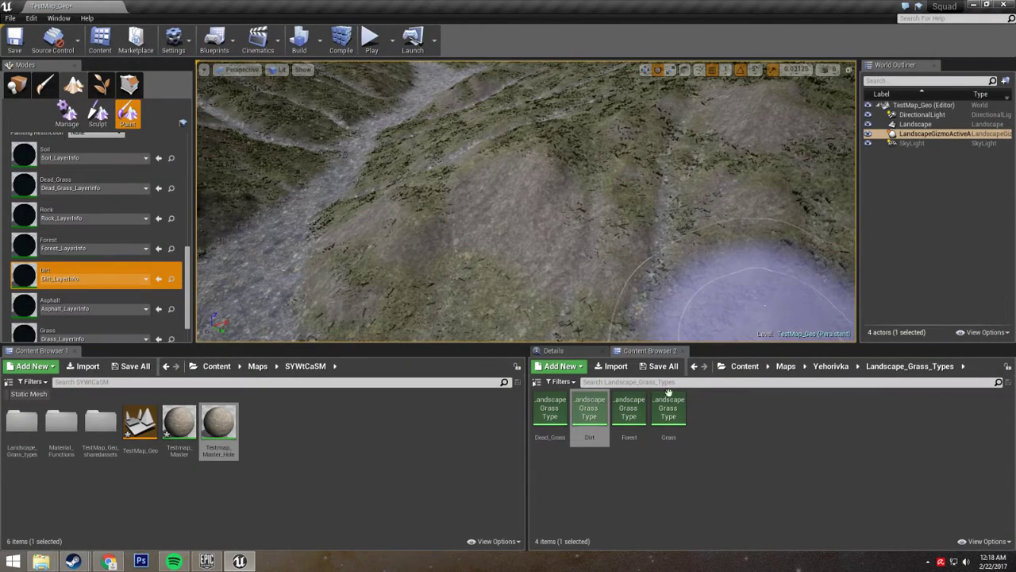
Select the landscape in Place mode and assign Testmap_Master_Hole as its Landscape Hole Material.
{"action": "left_click", "coordinate": [554, 351]}
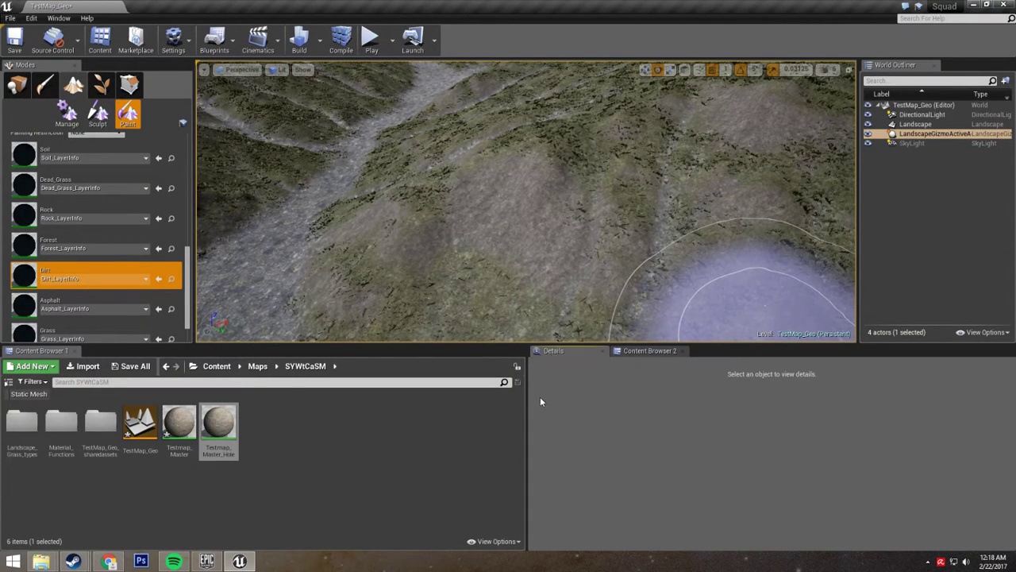
{"action": "left_click", "coordinate": [17, 86]}
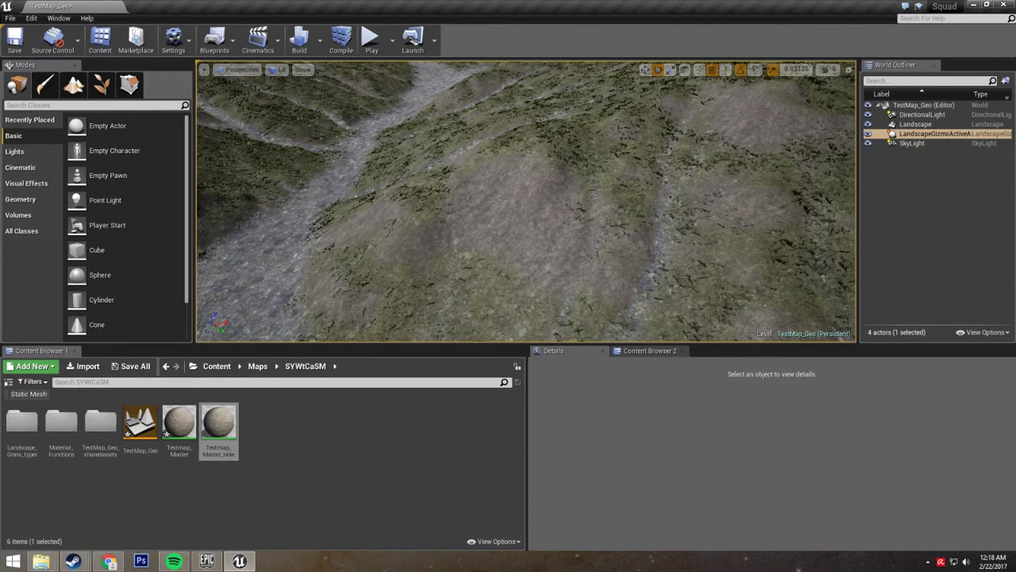
{"action": "left_click", "coordinate": [592, 190]}
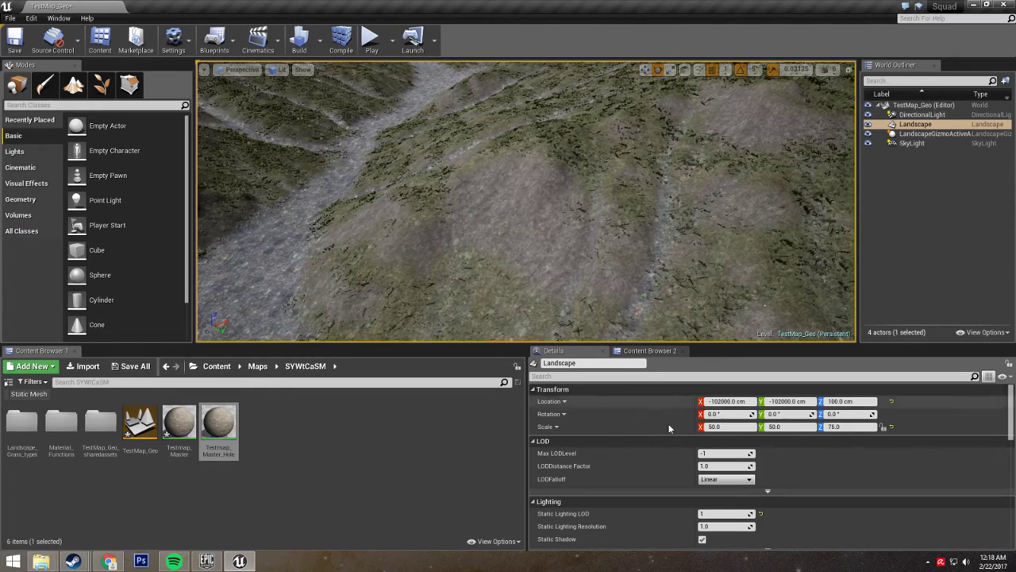
{"action": "scroll", "coordinate": [747, 429], "scroll_direction": "down", "scroll_amount": 5}
{"action": "scroll", "coordinate": [751, 434], "scroll_direction": "down", "scroll_amount": 5}
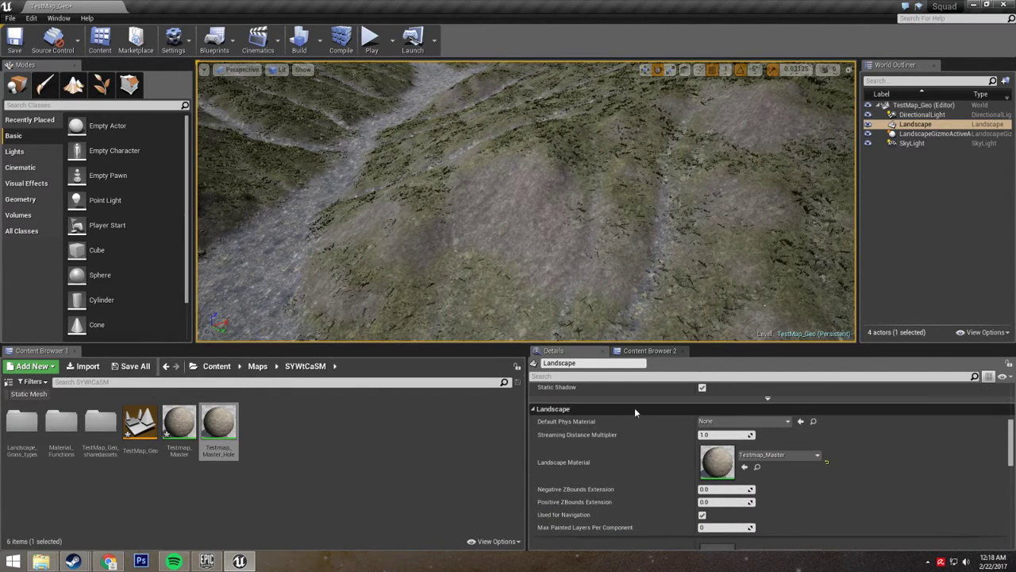
{"action": "scroll", "coordinate": [626, 429], "scroll_direction": "down", "scroll_amount": 3}
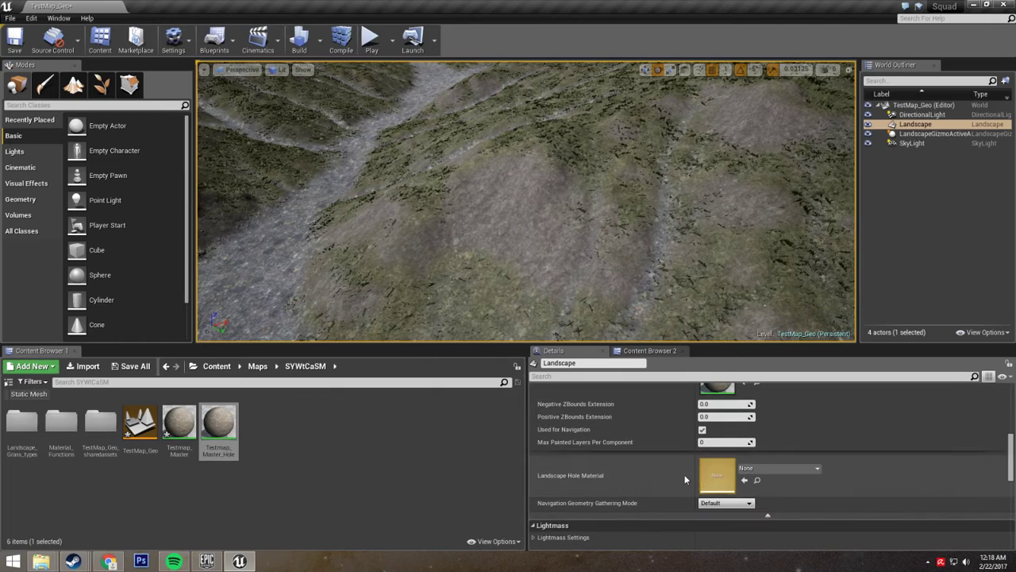
{"action": "left_click", "coordinate": [767, 515]}
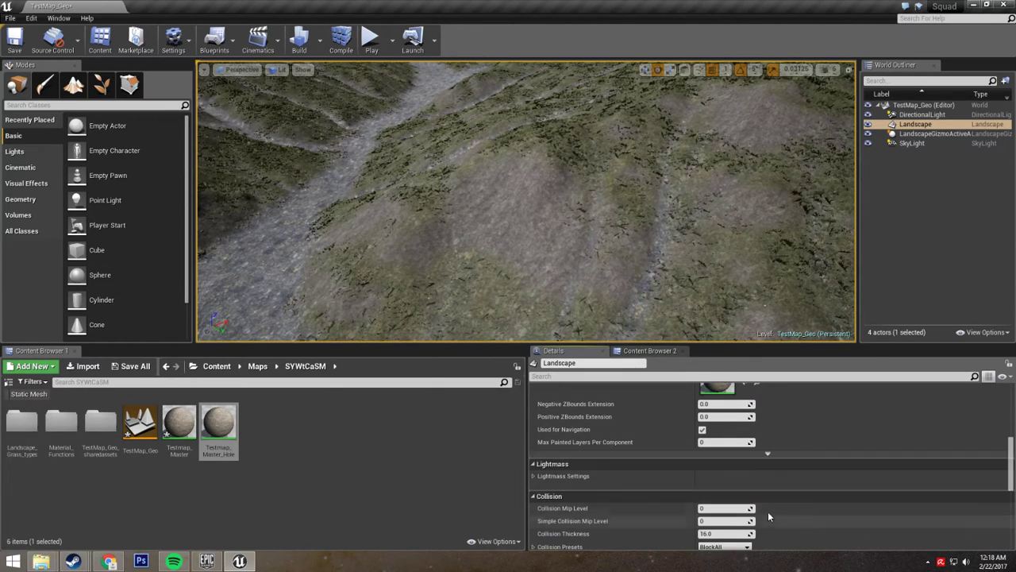
{"action": "left_click", "coordinate": [767, 457]}
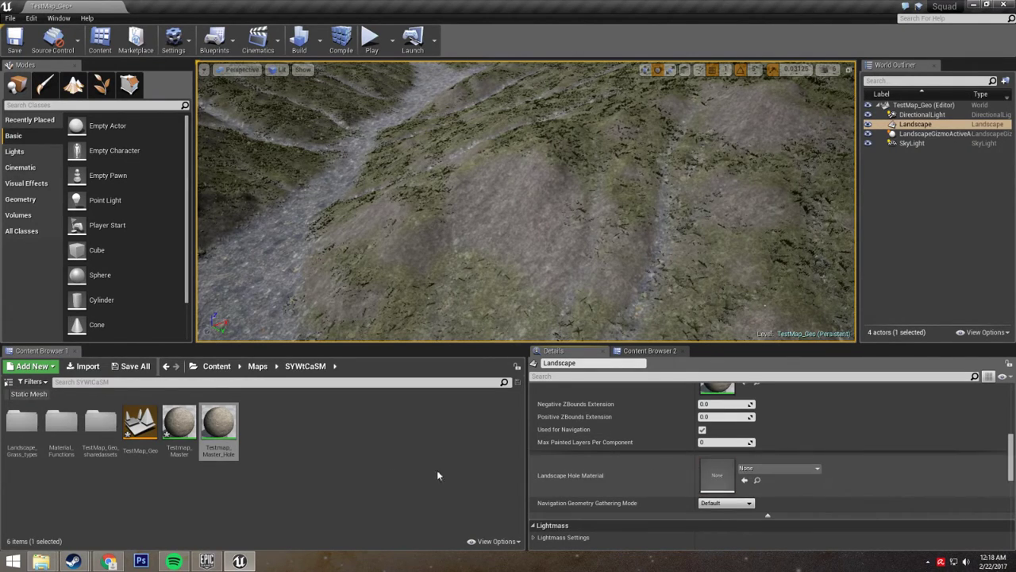
{"action": "left_click_drag", "start_coordinate": [214, 425], "coordinate": [750, 468]}
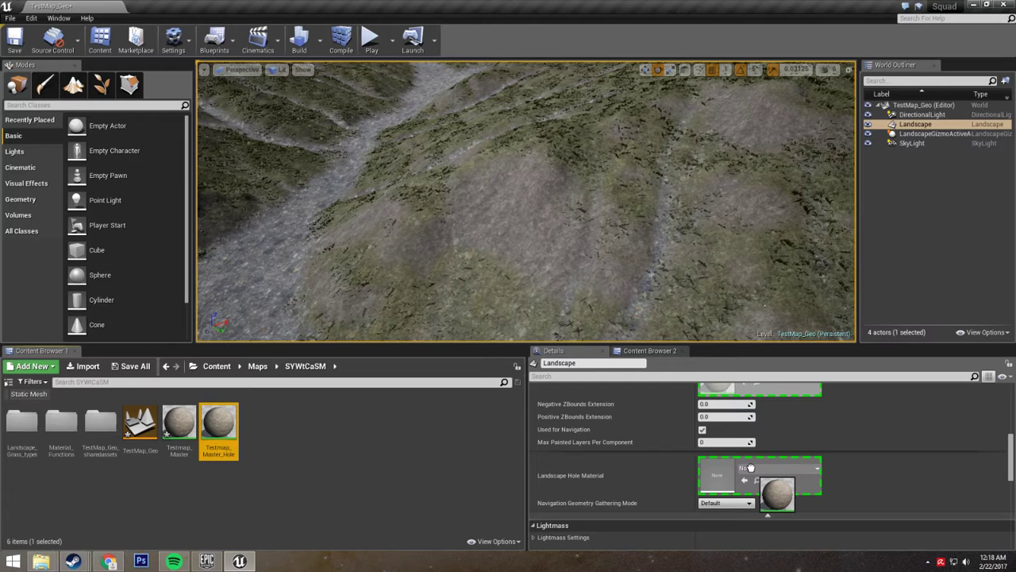
{"action": "left_click_drag", "start_coordinate": [750, 468], "coordinate": [750, 469]}
Cut a round hole in the hillside beside the dirt path with the landscape Visibility sculpting tool.
{"action": "right_click_drag", "start_coordinate": [525, 202], "coordinate": [556, 202]}
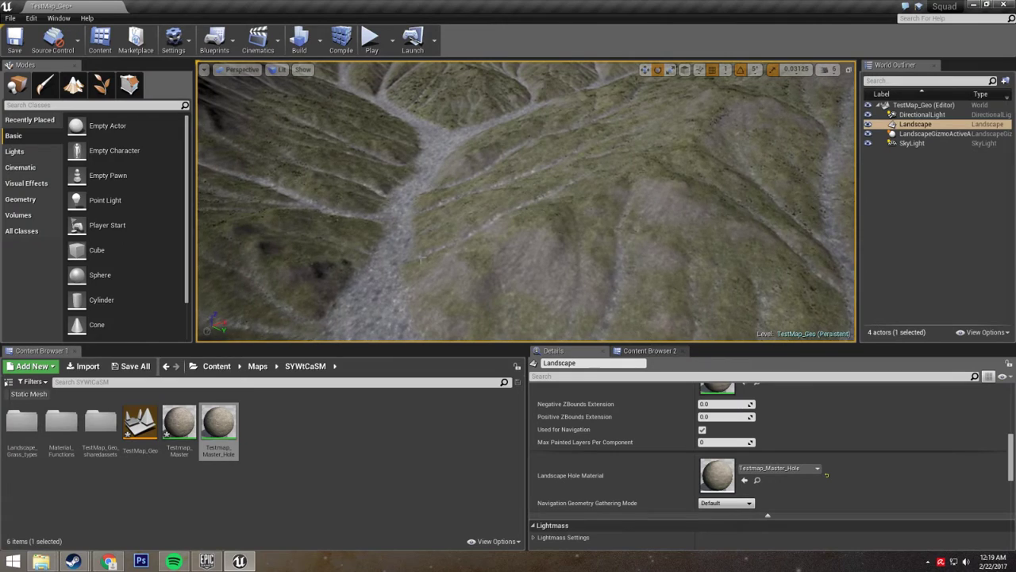
{"action": "left_click", "coordinate": [73, 85]}
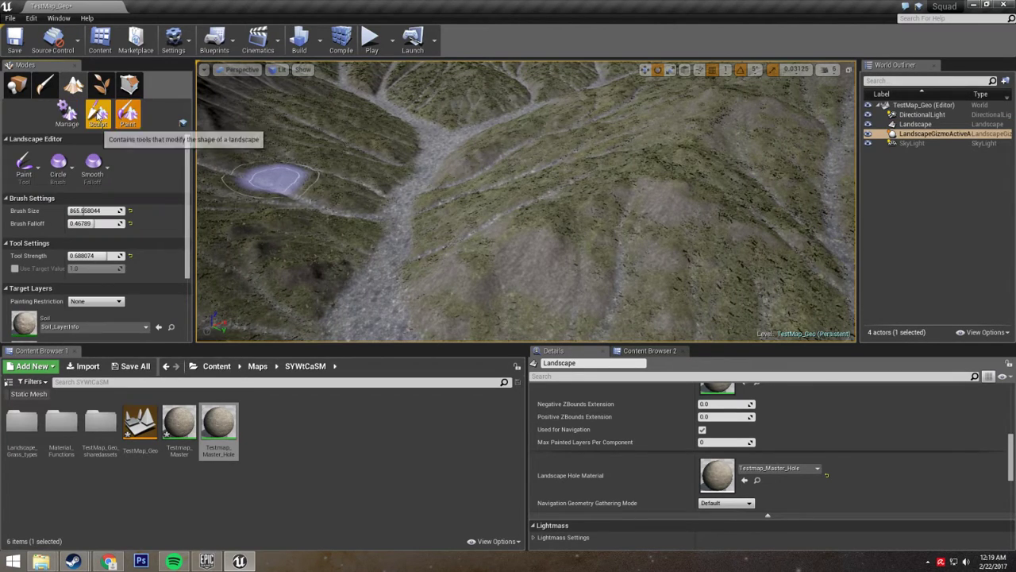
{"action": "left_click", "coordinate": [97, 113]}
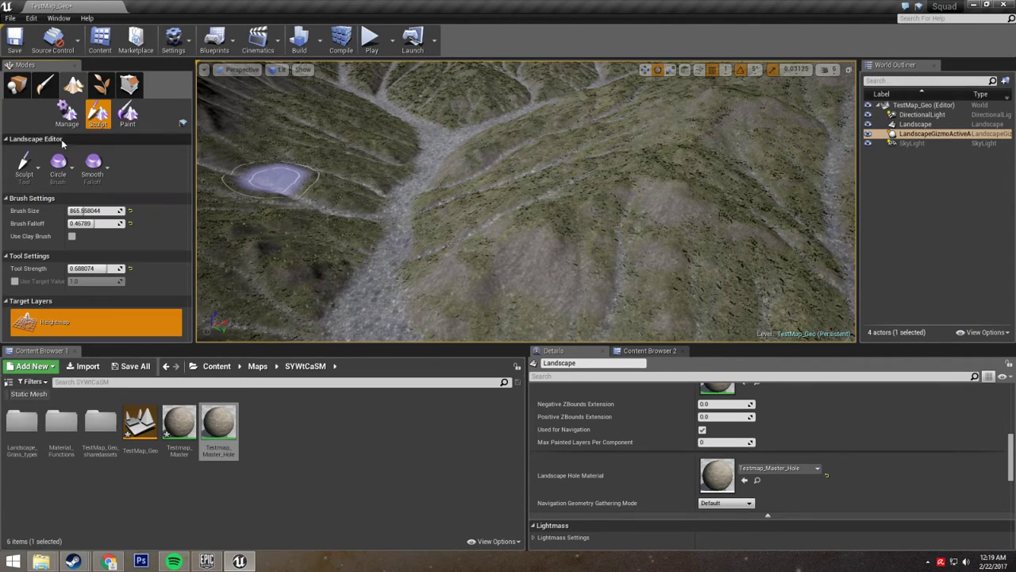
{"action": "left_click", "coordinate": [28, 164]}
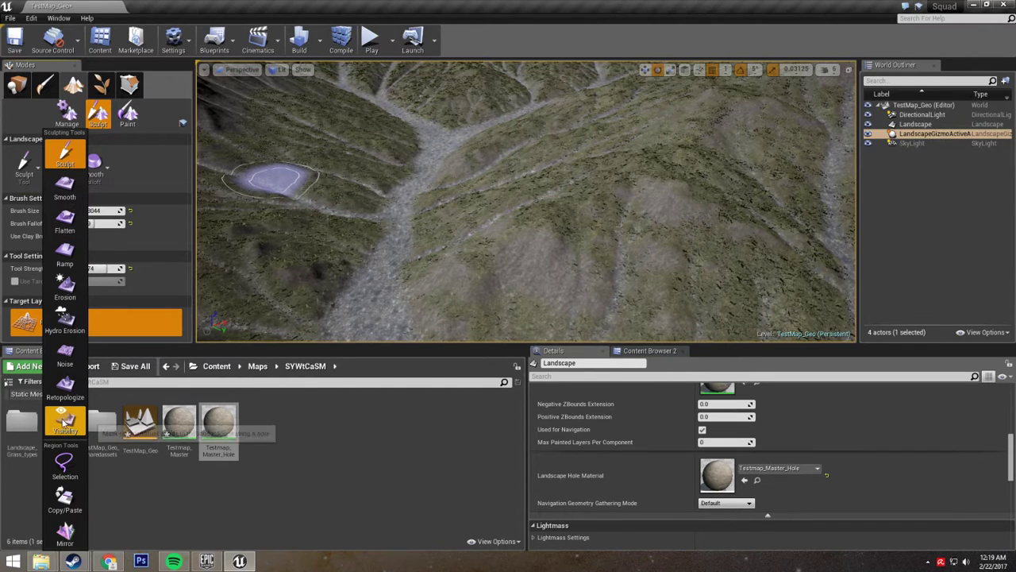
{"action": "left_click", "coordinate": [65, 417]}
{"action": "right_click_drag", "start_coordinate": [530, 255], "coordinate": [558, 278]}
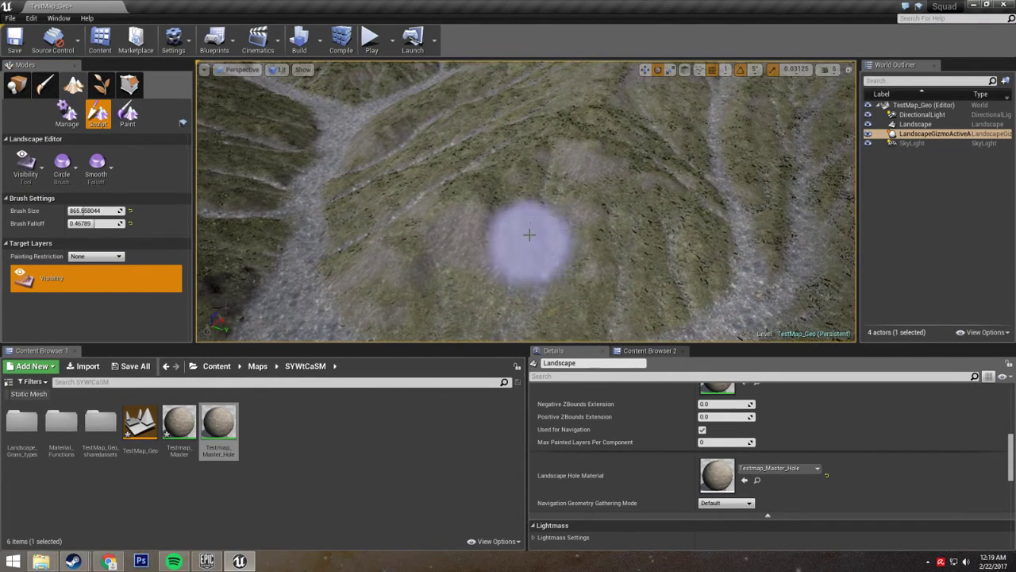
{"action": "left_click", "coordinate": [475, 223]}
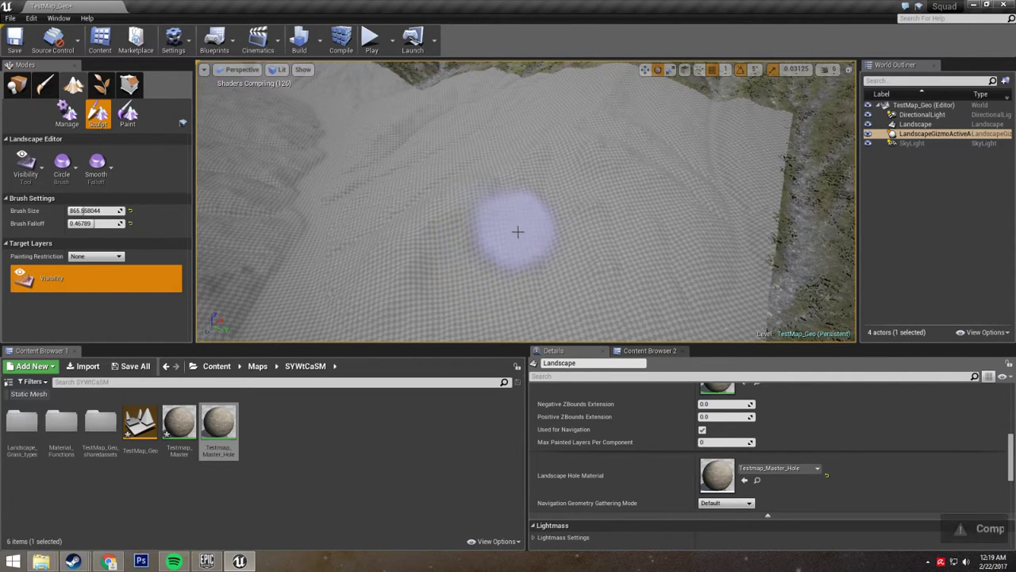
Examine the cut-out on the hillside and the surrounding terrain from a distance and up close.
{"action": "right_click_drag", "start_coordinate": [447, 235], "coordinate": [389, 231]}
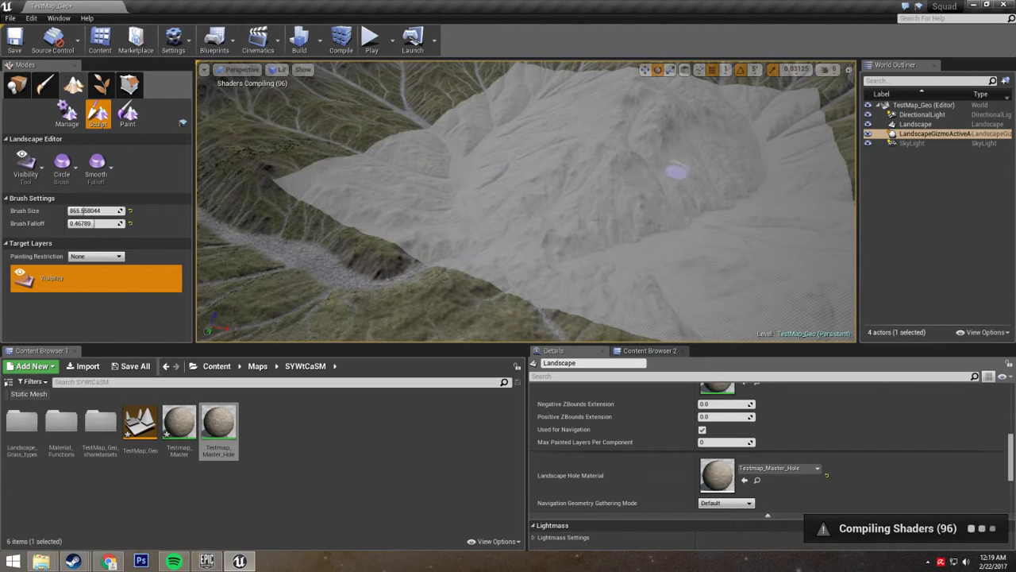
{"action": "mouse_move", "coordinate": [489, 190]}
{"action": "right_mouse_down"}
{"action": "mouse_move", "coordinate": [587, 231]}
{"action": "mouse_move", "coordinate": [491, 190]}
{"action": "mouse_move", "coordinate": [516, 163]}
{"action": "mouse_move", "coordinate": [563, 155]}
{"action": "right_mouse_up"}
{"action": "key", "text": "w"}
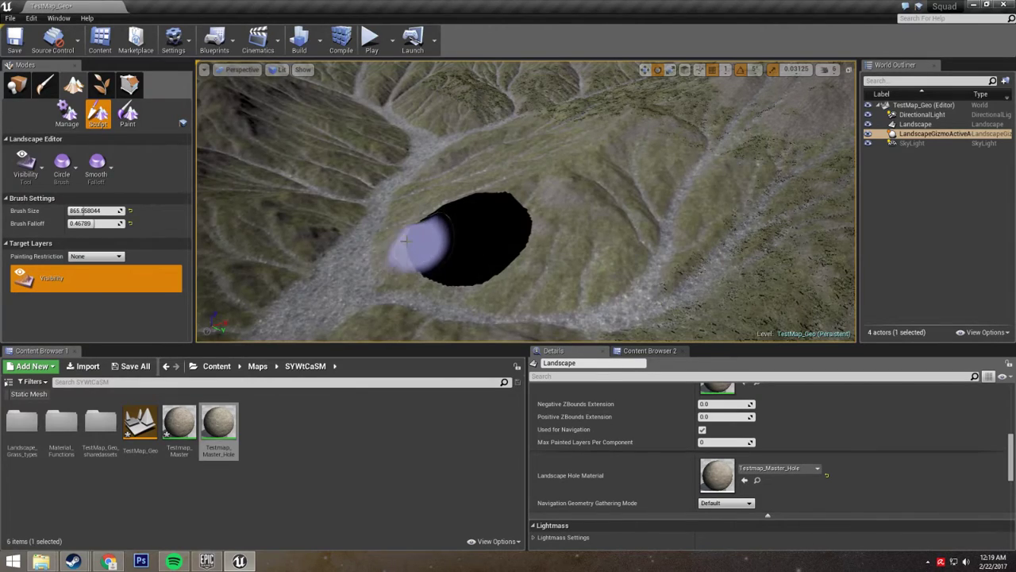
{"action": "key", "text": "w"}
{"action": "mouse_move", "coordinate": [405, 240]}
{"action": "right_mouse_down"}
{"action": "mouse_move", "coordinate": [370, 262]}
{"action": "mouse_move", "coordinate": [362, 206]}
{"action": "mouse_move", "coordinate": [325, 199]}
{"action": "mouse_move", "coordinate": [421, 302]}
{"action": "mouse_move", "coordinate": [444, 290]}
{"action": "mouse_move", "coordinate": [421, 278]}
{"action": "mouse_move", "coordinate": [449, 298]}
{"action": "mouse_move", "coordinate": [389, 233]}
{"action": "right_mouse_up"}
{"action": "scroll", "coordinate": [406, 241], "scroll_direction": "down", "scroll_amount": 1}
{"action": "key", "text": "s"}
{"action": "key", "text": "w"}
Place a Cube at the edge of the landscape hole and enlarge it to extend beneath the opening.
{"action": "left_click", "coordinate": [17, 84]}
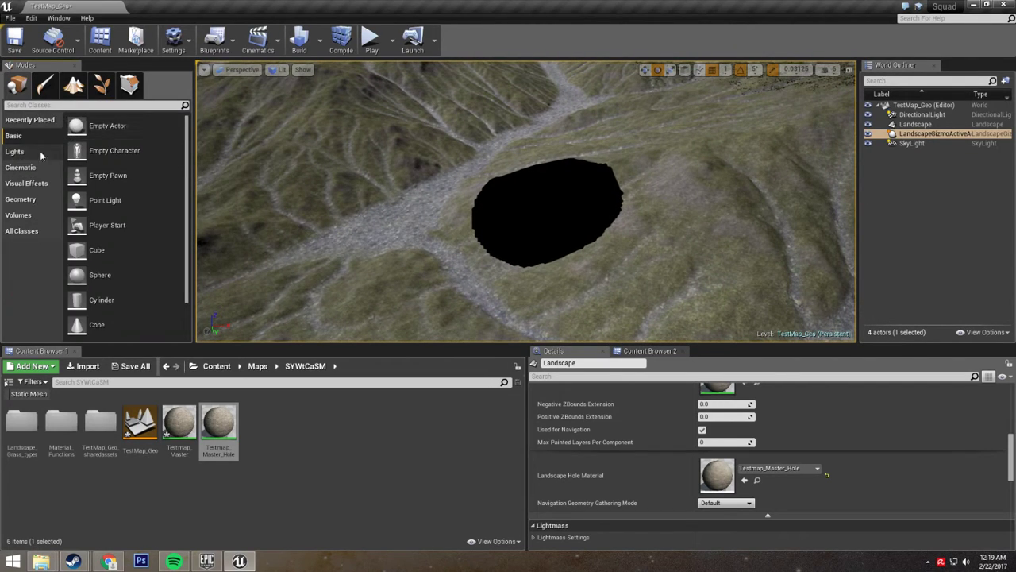
{"action": "left_click_drag", "start_coordinate": [97, 249], "coordinate": [647, 231]}
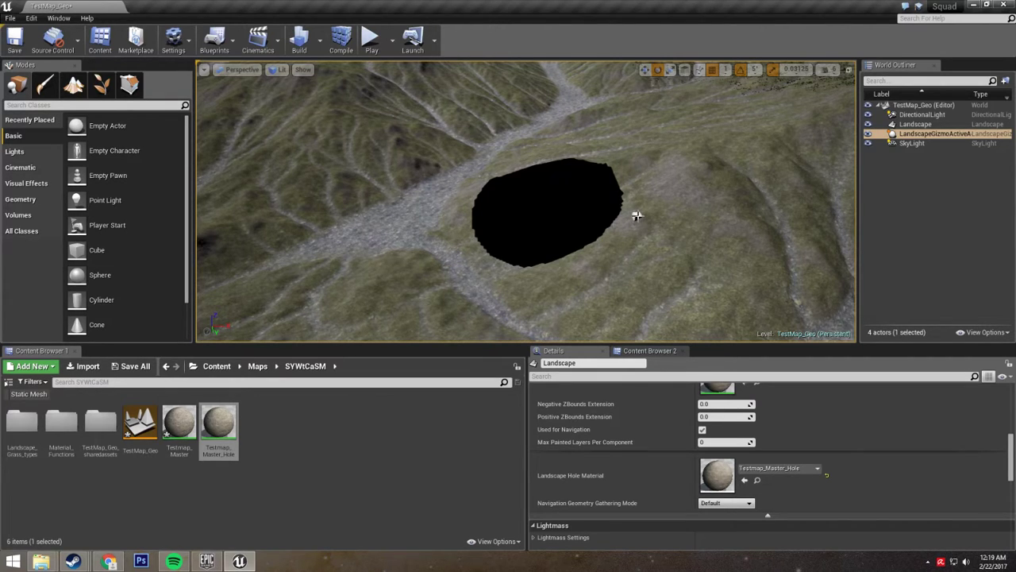
{"action": "left_click_drag", "start_coordinate": [636, 215], "coordinate": [636, 215]}
{"action": "key", "text": "r"}
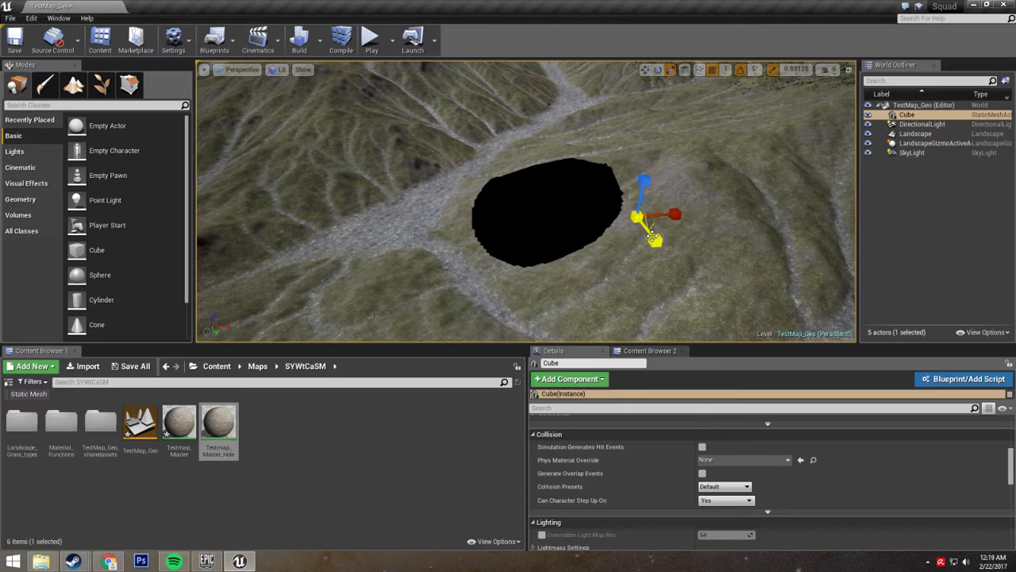
{"action": "left_click_drag", "start_coordinate": [656, 220], "coordinate": [602, 225]}
{"action": "left_click_drag", "start_coordinate": [644, 182], "coordinate": [634, 250]}
{"action": "left_click_drag", "start_coordinate": [640, 302], "coordinate": [605, 243]}
{"action": "mouse_move", "coordinate": [488, 250]}
{"action": "right_mouse_down"}
{"action": "mouse_move", "coordinate": [644, 278]}
{"action": "mouse_move", "coordinate": [671, 270]}
{"action": "mouse_move", "coordinate": [556, 274]}
{"action": "mouse_move", "coordinate": [461, 234]}
{"action": "mouse_move", "coordinate": [488, 251]}
{"action": "right_mouse_up"}
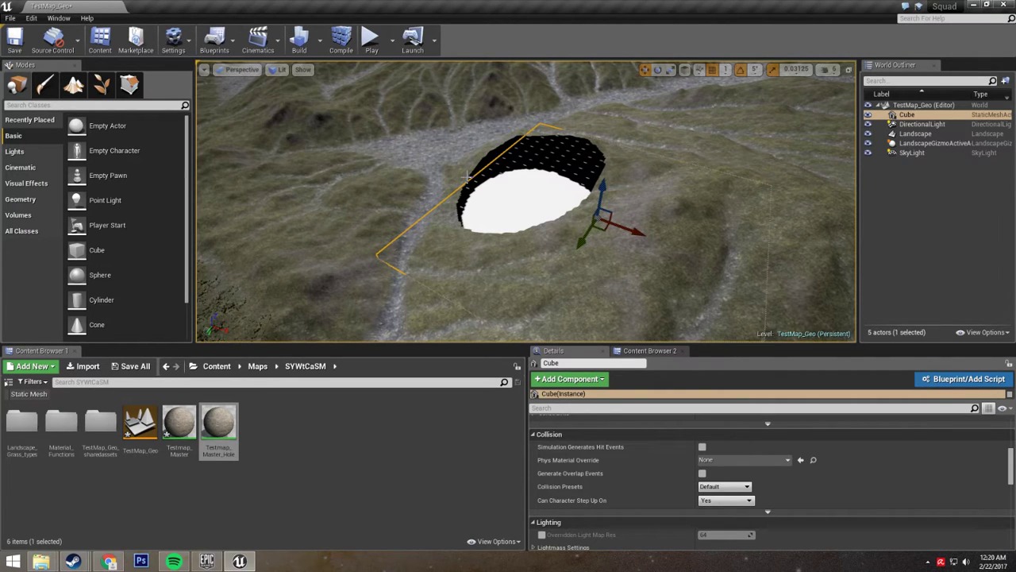
Delete the cube from the landscape hole and view the opening from above.
{"action": "key", "text": "Delete"}
{"action": "right_click_drag", "start_coordinate": [526, 202], "coordinate": [349, 131]}
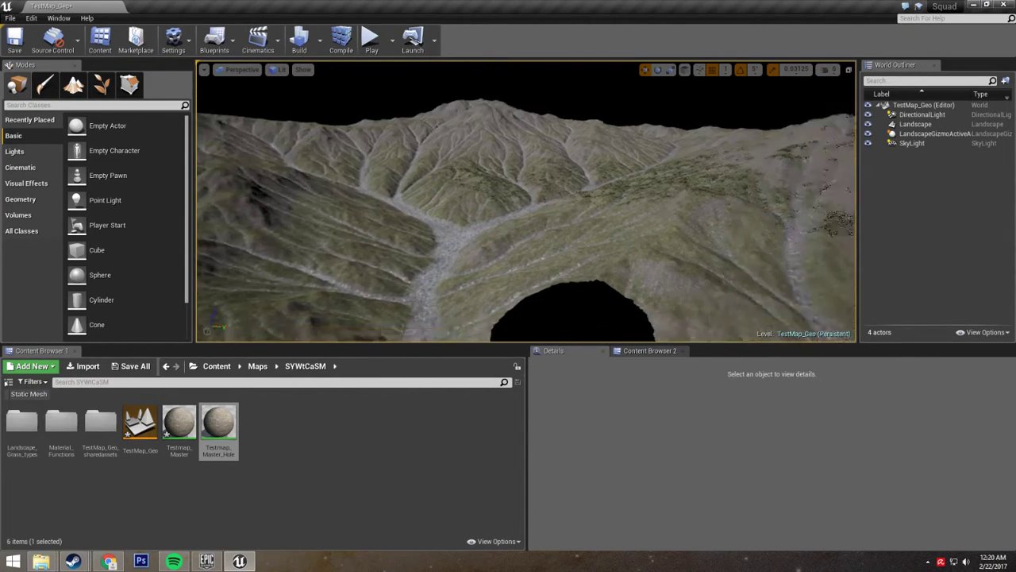
{"action": "key", "text": "s"}
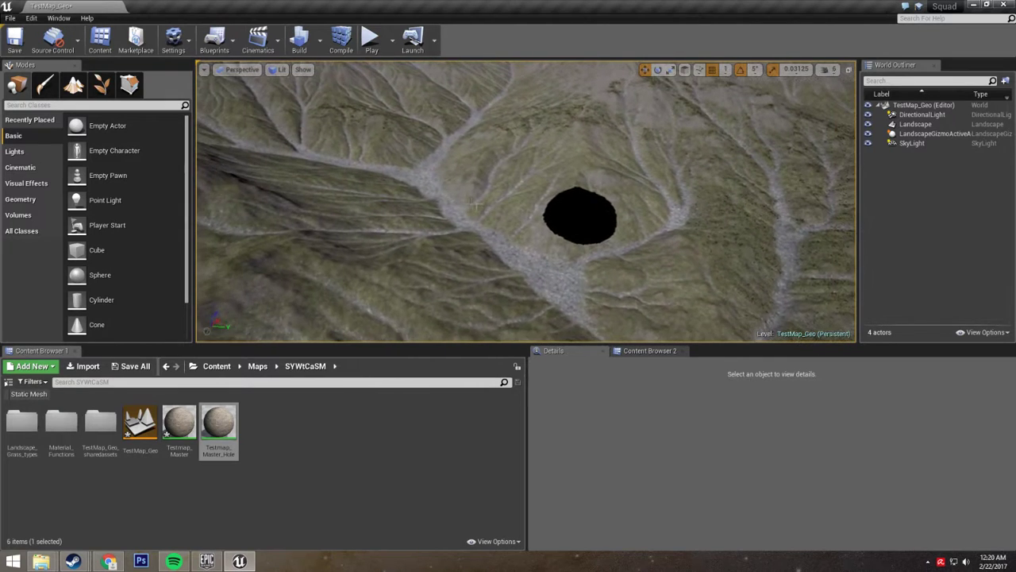